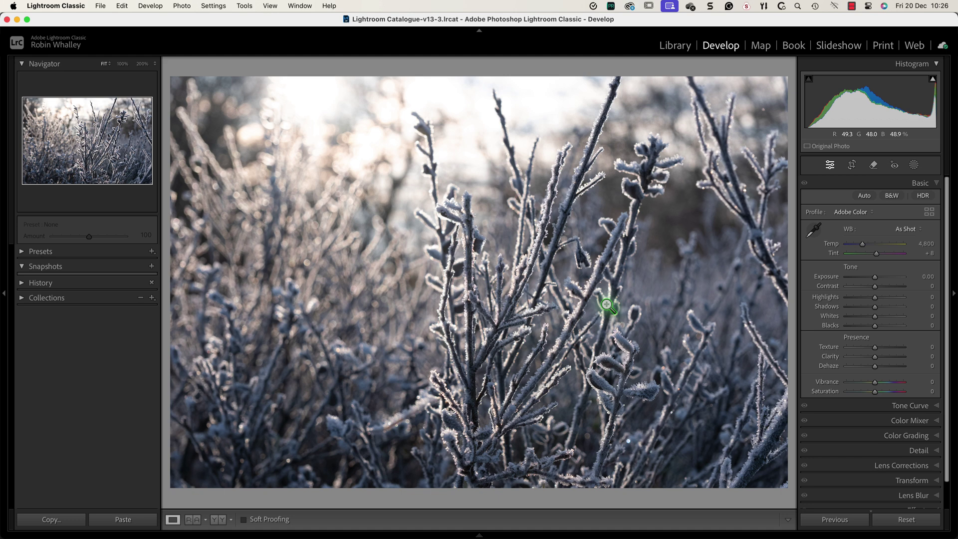
- Draw a tilted radial gradient mask over the bright top-left background with Feather 88
click(914, 166)
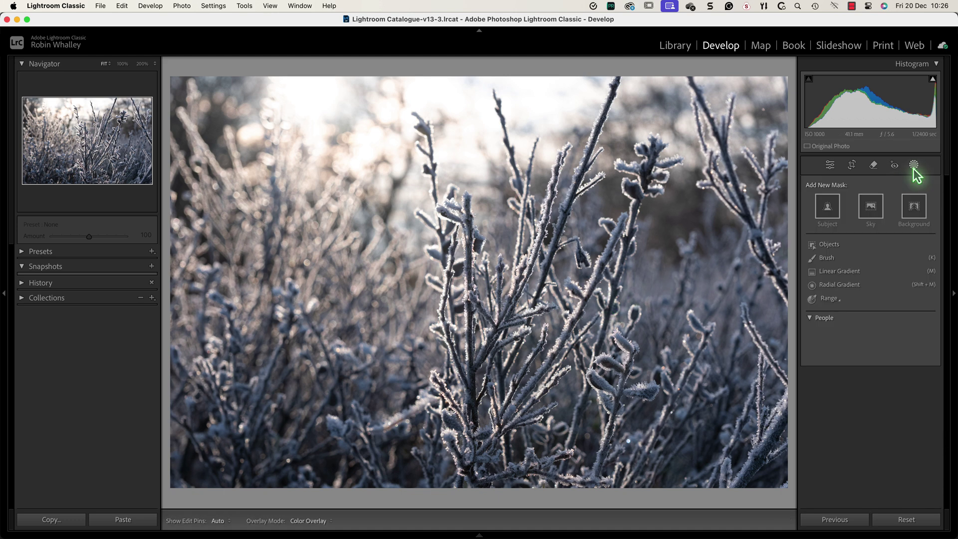
click(829, 287)
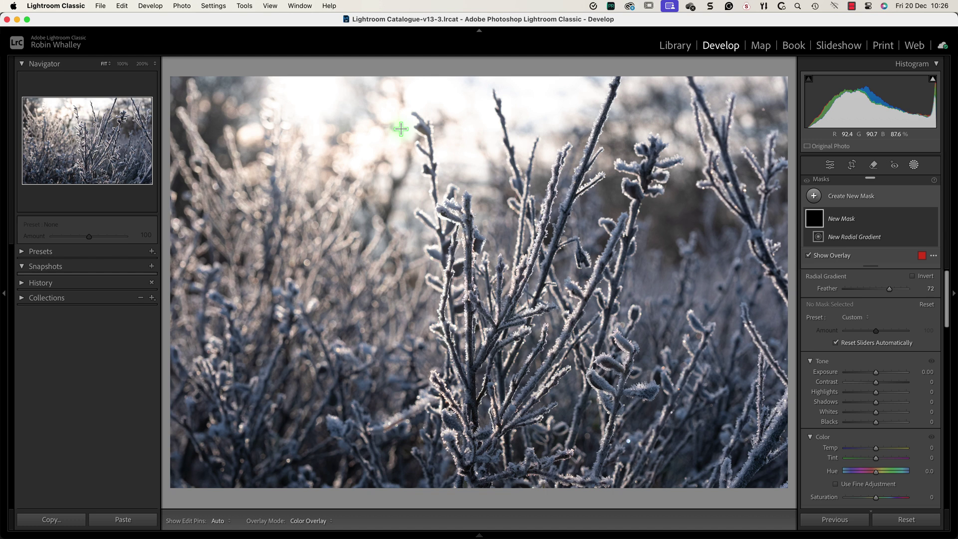
drag(407, 132, 747, 319)
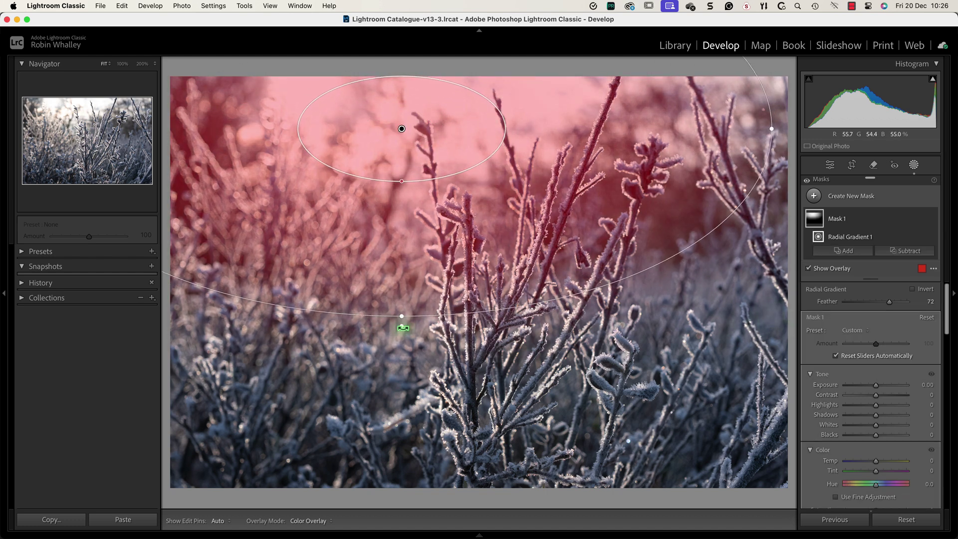
drag(434, 331, 483, 356)
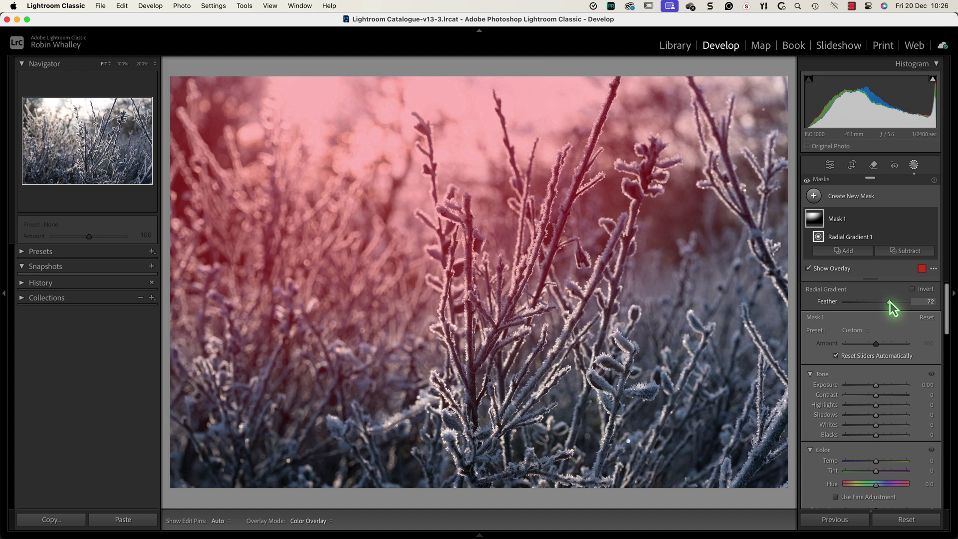
drag(890, 302, 901, 307)
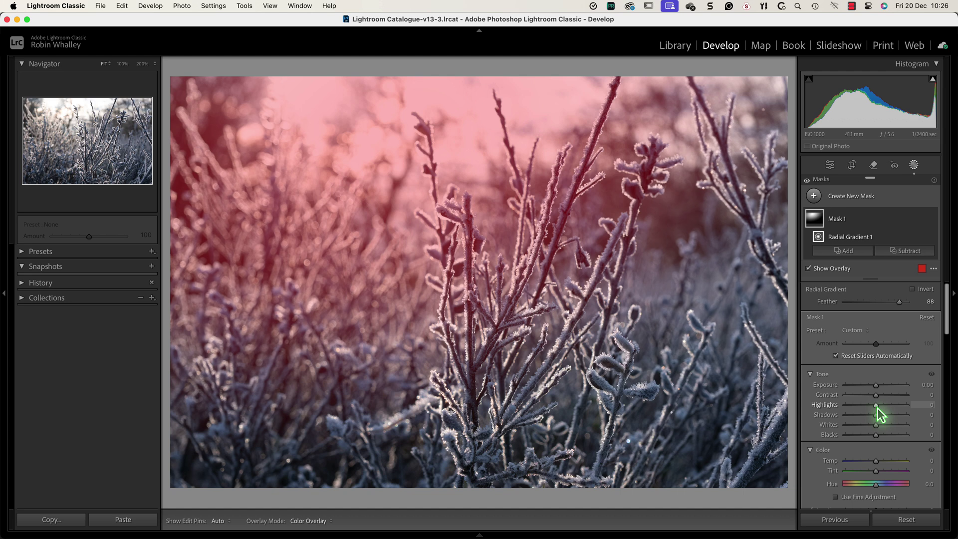
- Hide the mask overlay and set Exposure −0.47, Highlights −6, Shadows 49 and Blacks 60
key(o)
mouse_move(878, 406)
mouse_down()
mouse_move(897, 408)
mouse_move(866, 410)
mouse_move(876, 408)
mouse_move(873, 391)
mouse_up()
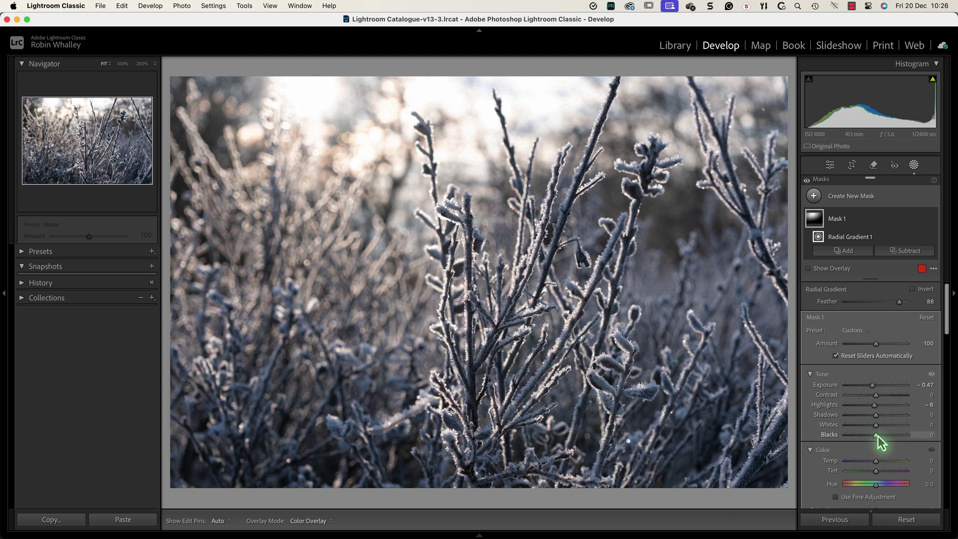
drag(877, 435, 893, 416)
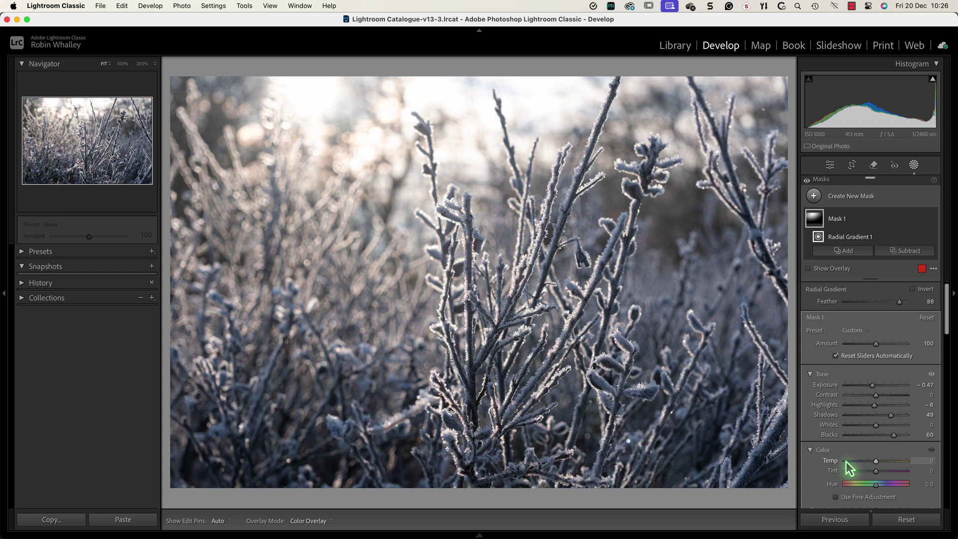
- Give Mask 1 Texture −11, Clarity −14 and Dehaze −16 for a hazier glow
scroll(846, 459, down, 5)
scroll(846, 459, down, 5)
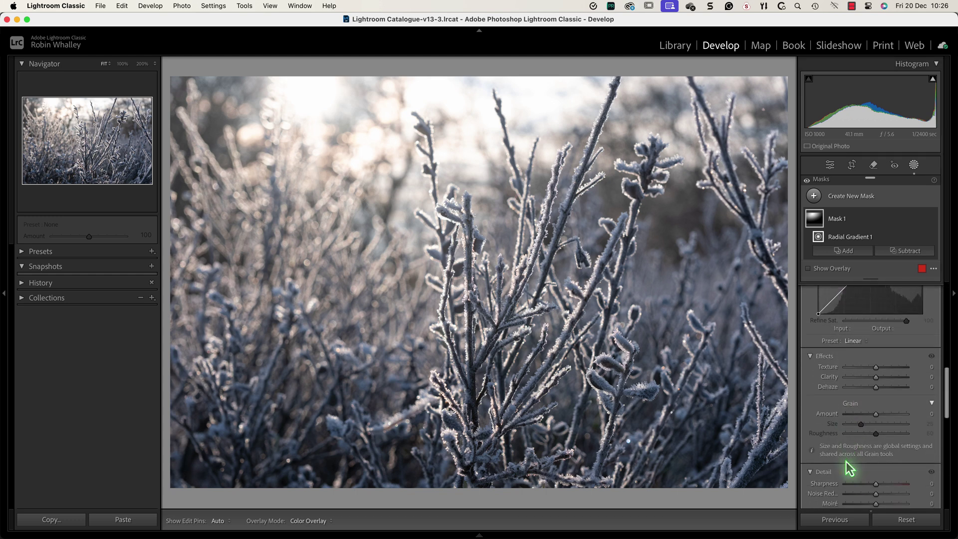
mouse_move(877, 388)
mouse_down()
mouse_move(867, 390)
mouse_move(877, 378)
mouse_move(893, 384)
mouse_move(872, 379)
mouse_up()
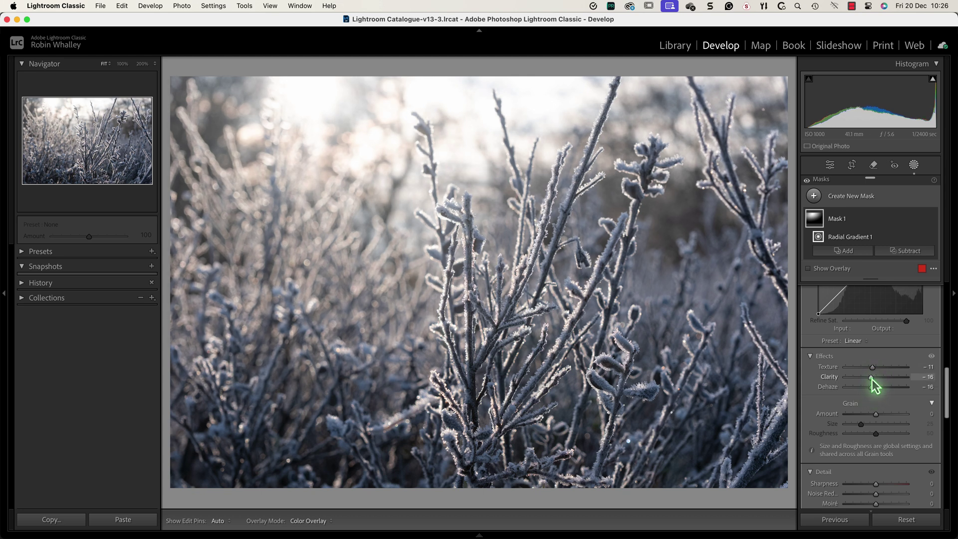
scroll(898, 416, up, 10)
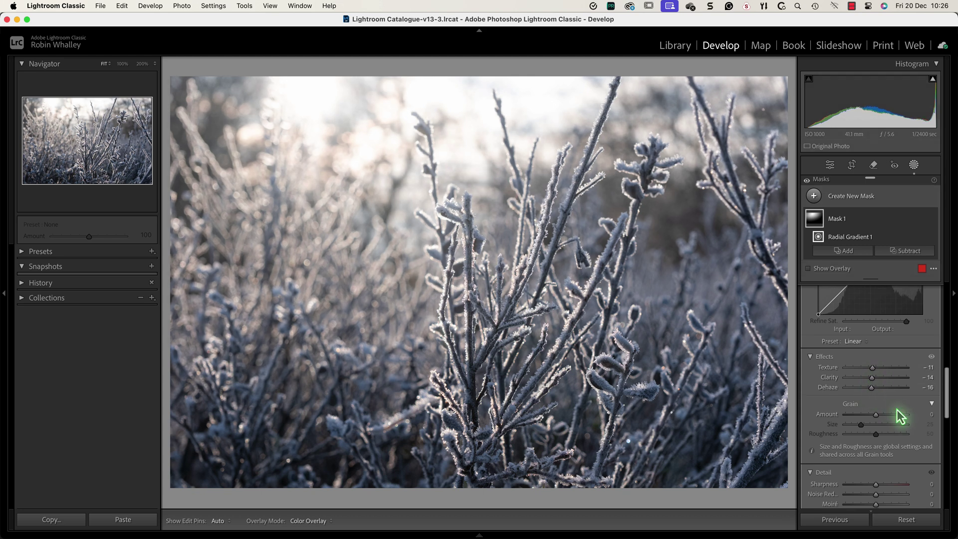
scroll(899, 414, down, 6)
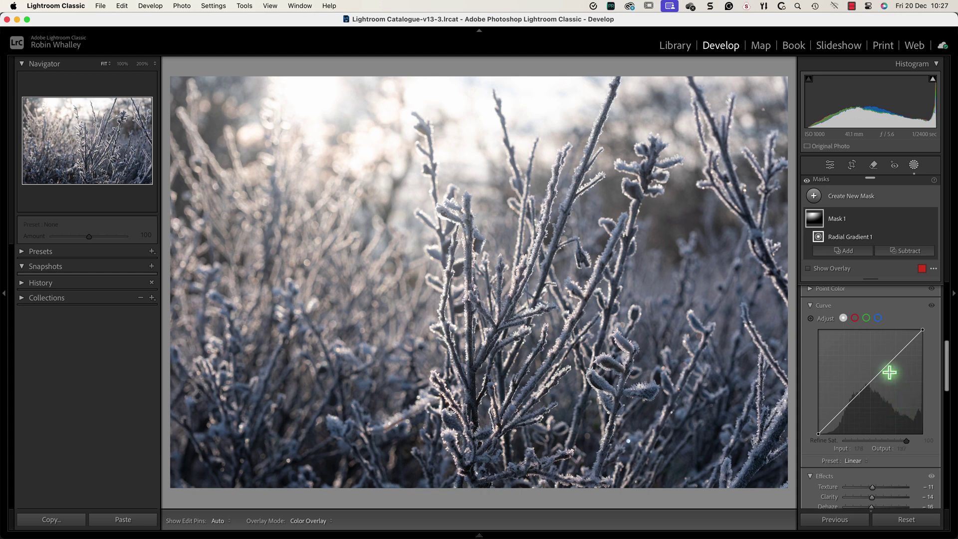
- Bend Mask 1's curve with points at 183→193 and a midtone 107→106
drag(894, 359, 894, 355)
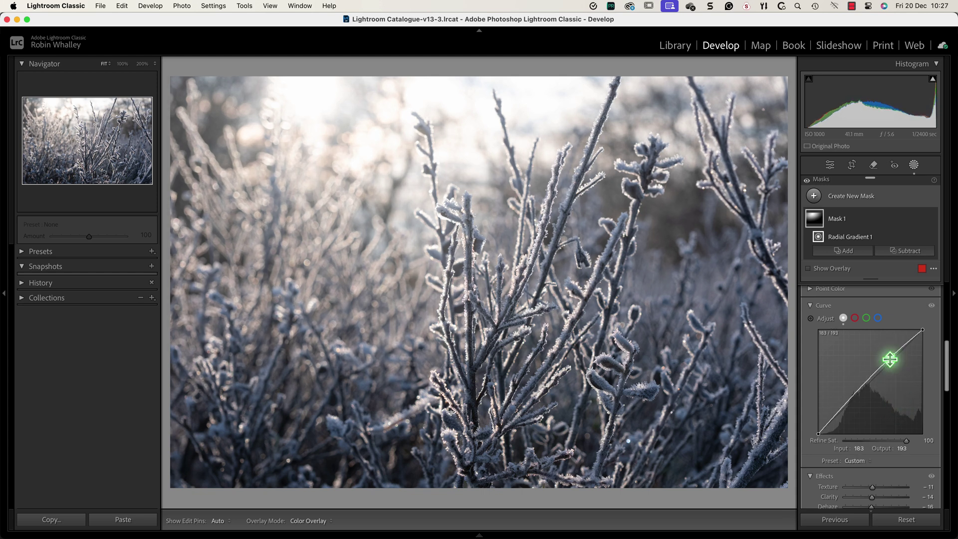
click(862, 386)
drag(863, 387, 862, 390)
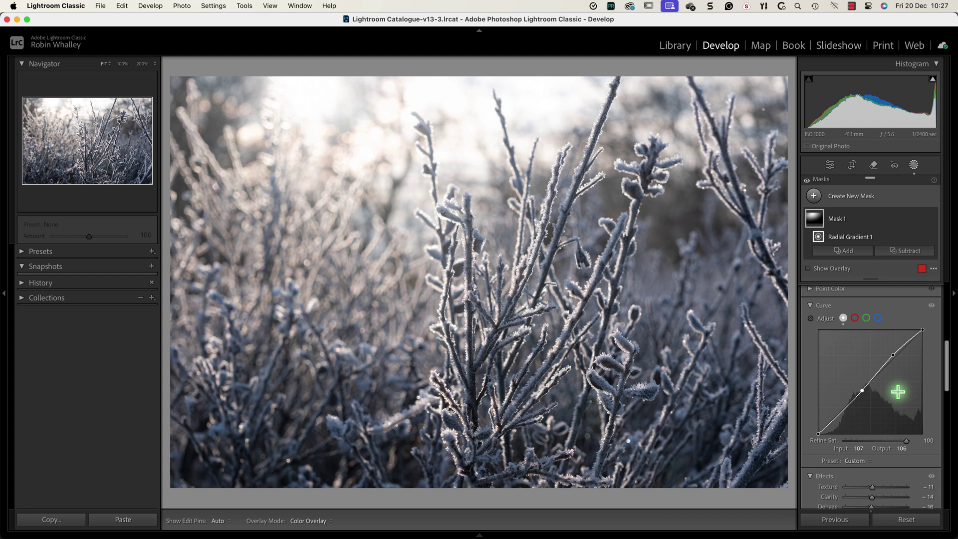
- Set global Exposure −0.20, Contrast −17, Shadows +13, Whites +13, keep Clarity 0, then reopen Masking
click(830, 164)
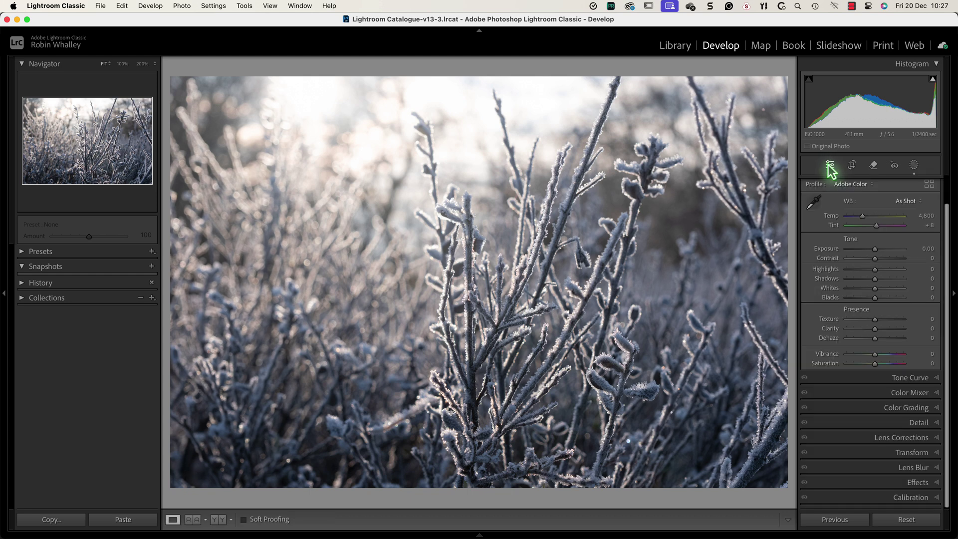
drag(875, 258, 881, 292)
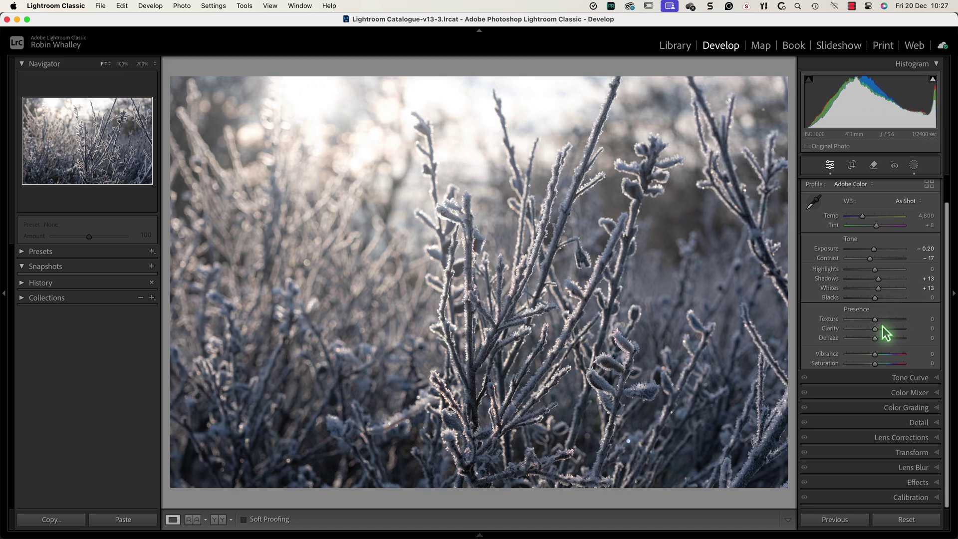
mouse_move(876, 330)
mouse_down()
mouse_move(883, 329)
mouse_move(876, 330)
mouse_up()
double_click(874, 329)
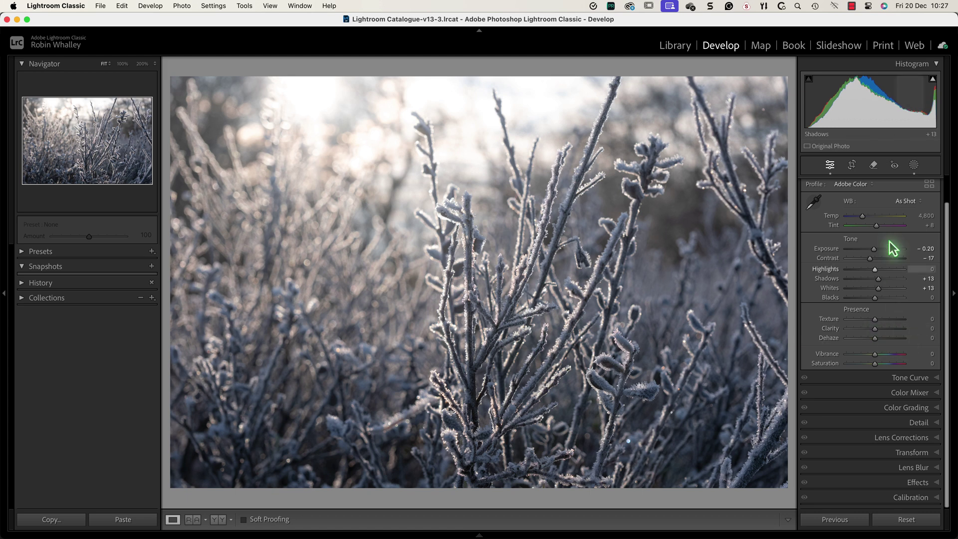
click(915, 165)
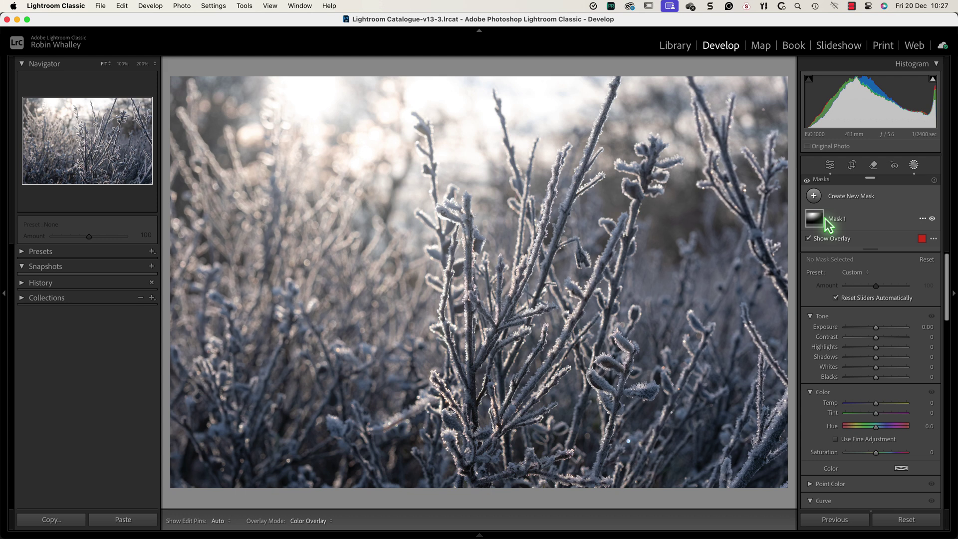
- Duplicate and invert Mask 1, then set Contrast 17, Whites 24, Shadows 3, Blacks 2
click(922, 219)
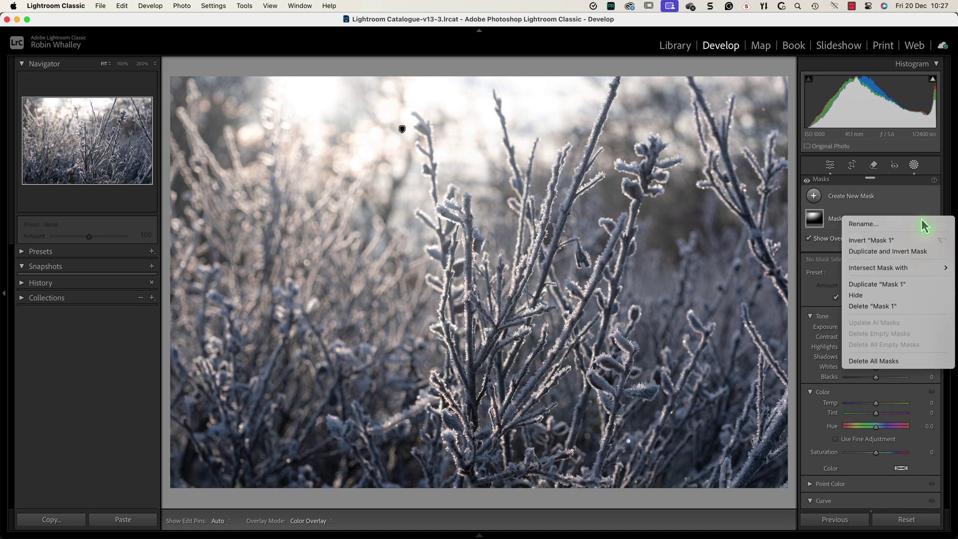
click(892, 252)
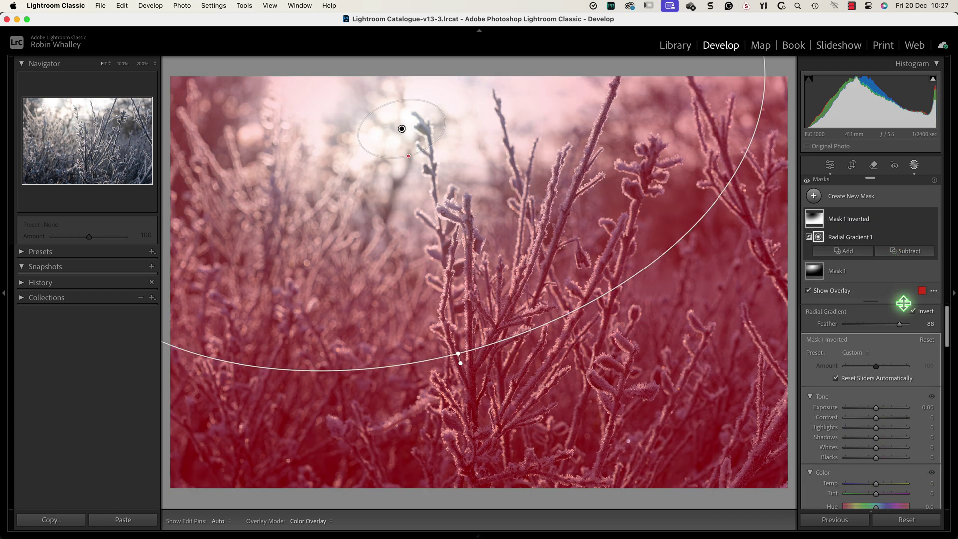
key(o)
drag(875, 418, 882, 418)
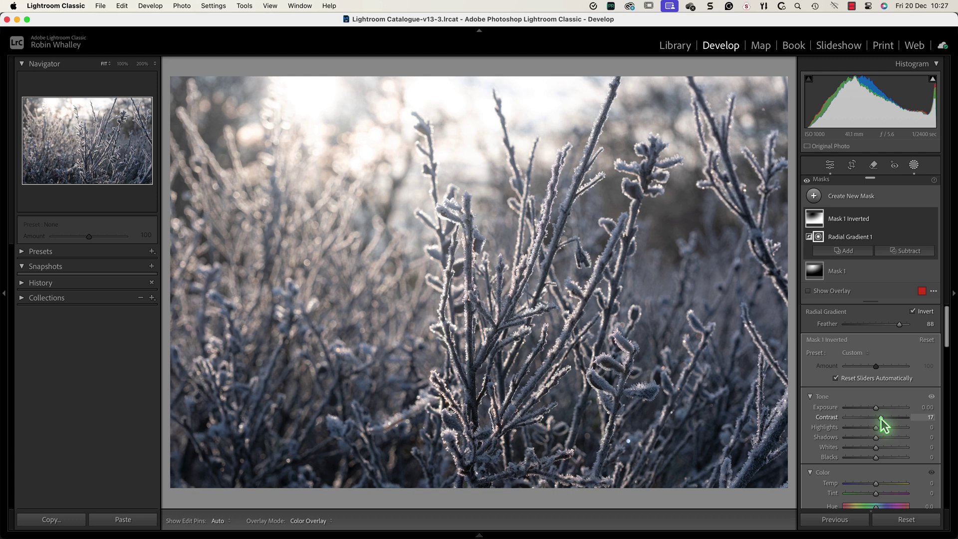
drag(876, 459, 878, 459)
scroll(851, 457, down, 1)
scroll(852, 456, down, 4)
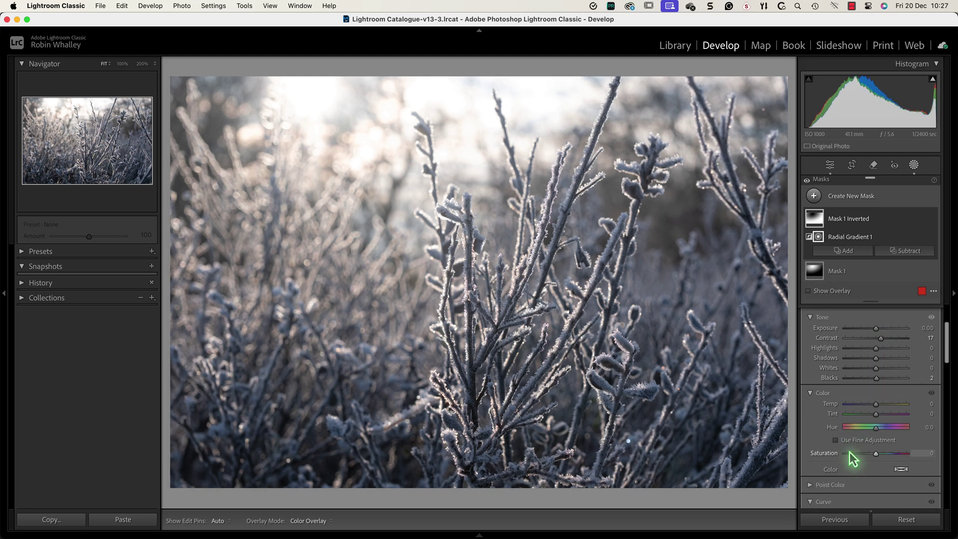
drag(874, 343, 889, 353)
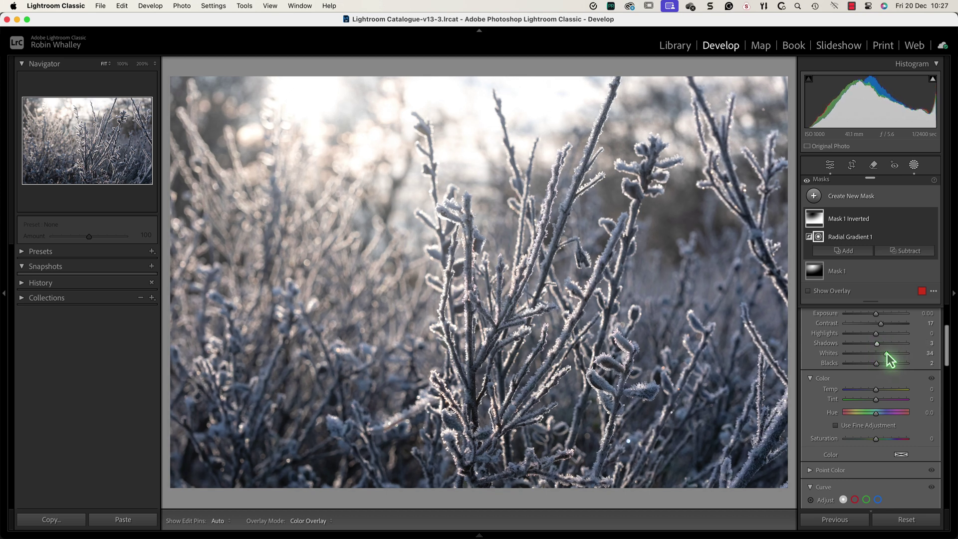
- On Mask 1 Inverted's curve, raise a point to 188/200 and anchor midtones at 95/95
scroll(876, 406, down, 5)
scroll(875, 404, down, 2)
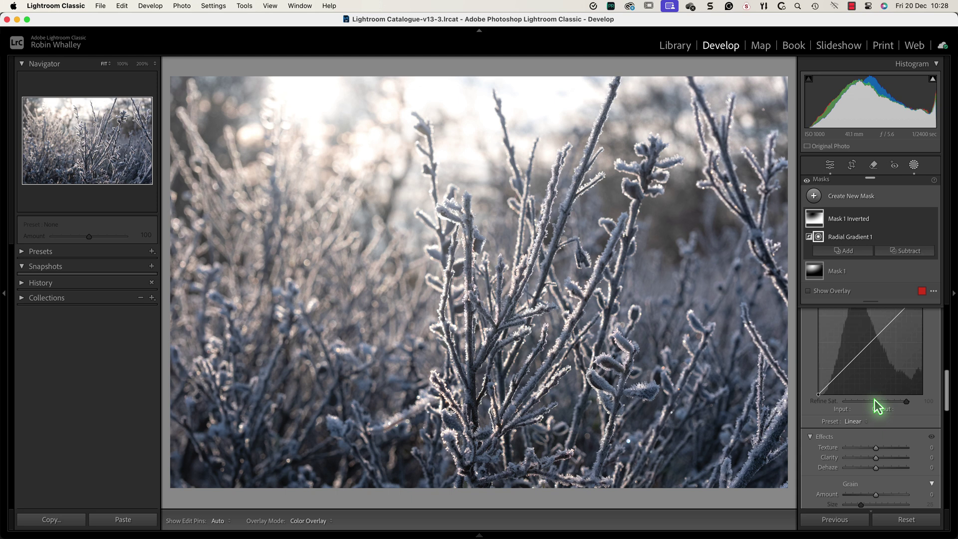
scroll(897, 354, down, 1)
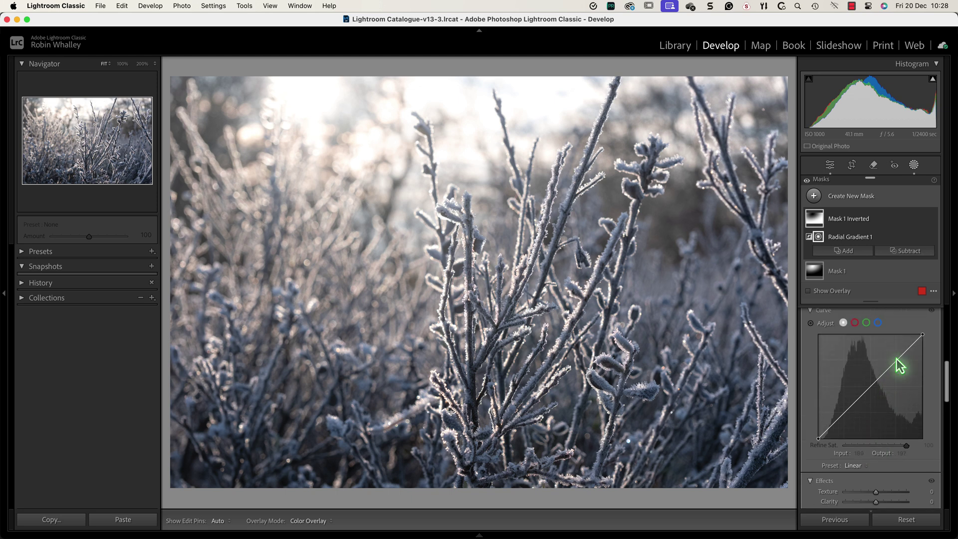
drag(897, 363, 896, 358)
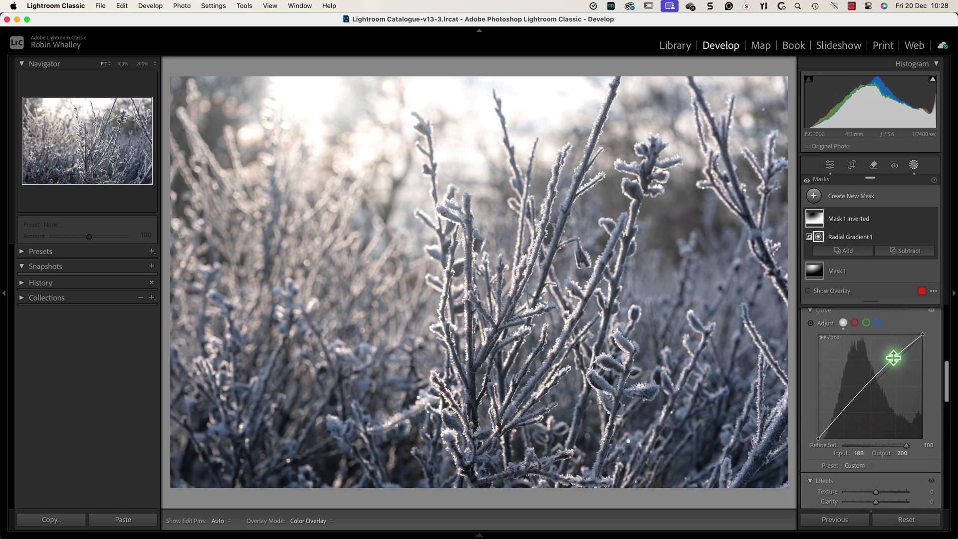
click(858, 399)
drag(858, 401, 858, 401)
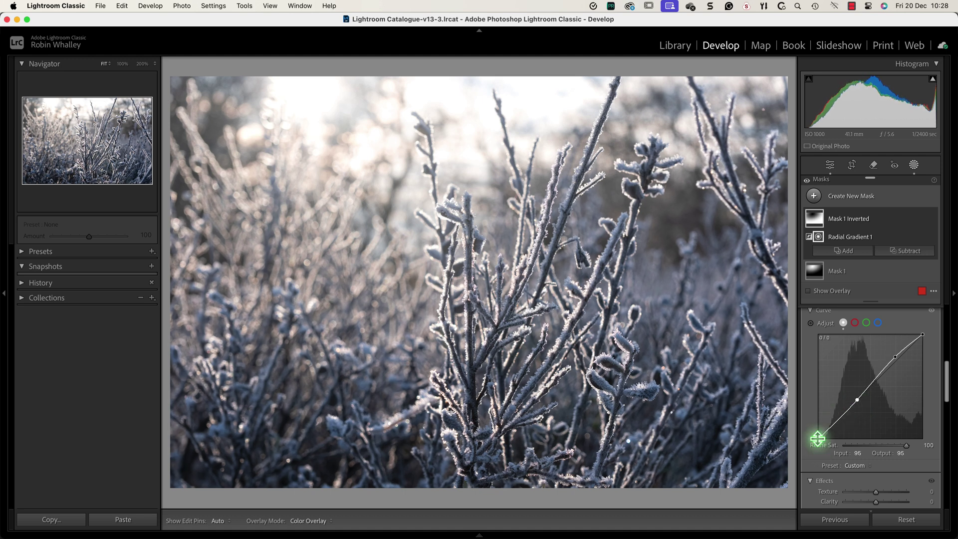
- Lift the curve's black point to 13 and add Clarity 13 and Dehaze 5
drag(818, 438, 818, 435)
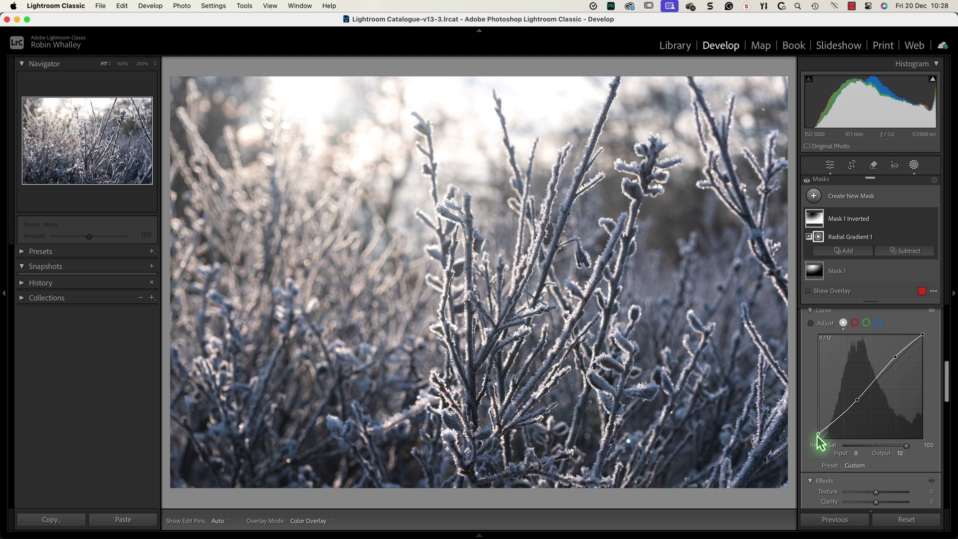
click(819, 443)
scroll(819, 443, down, 5)
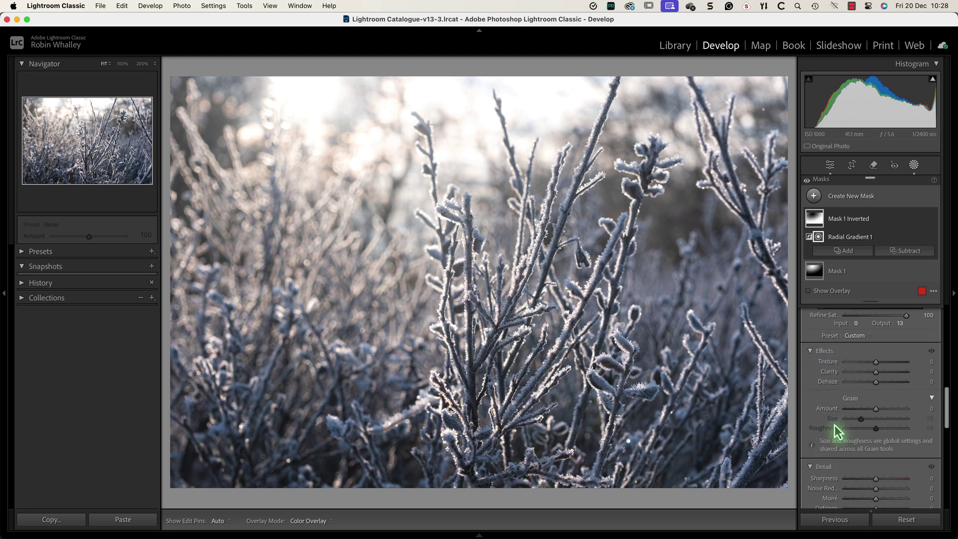
drag(877, 373, 879, 382)
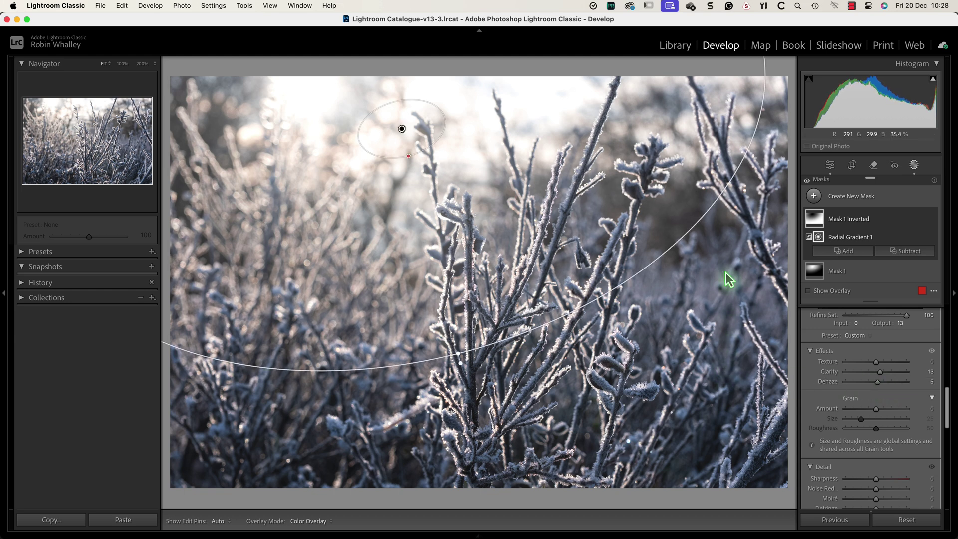
- Check before/after, then warm the white balance Temp slightly to about 4,912
click(831, 165)
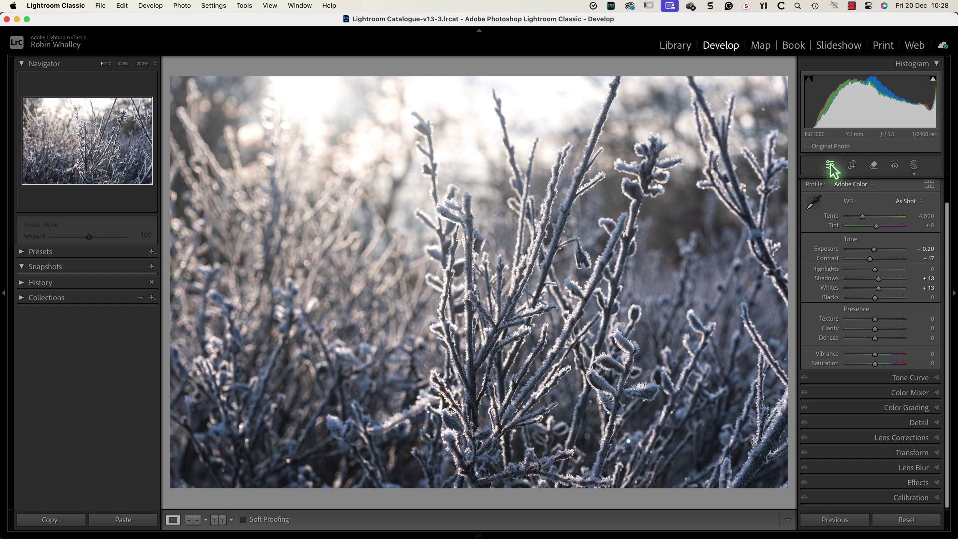
click(218, 520)
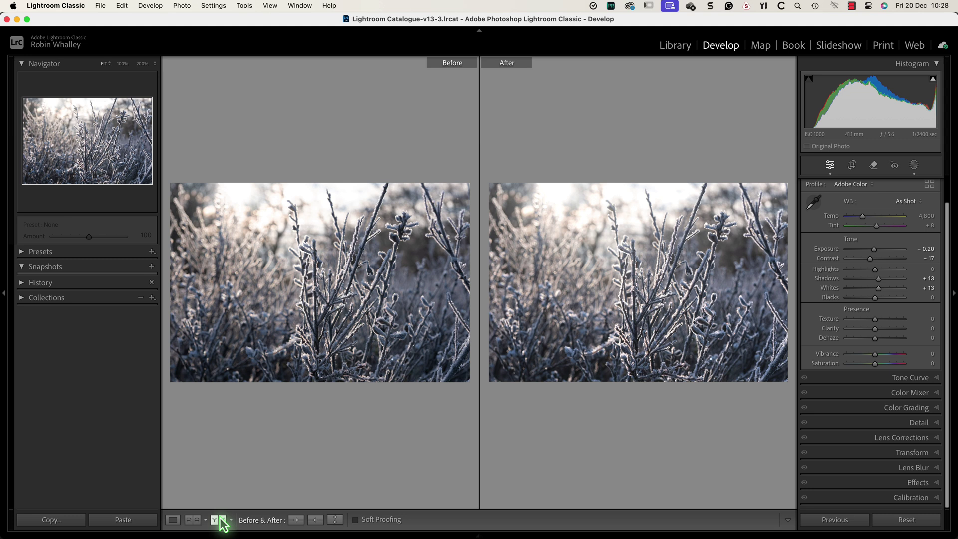
click(173, 519)
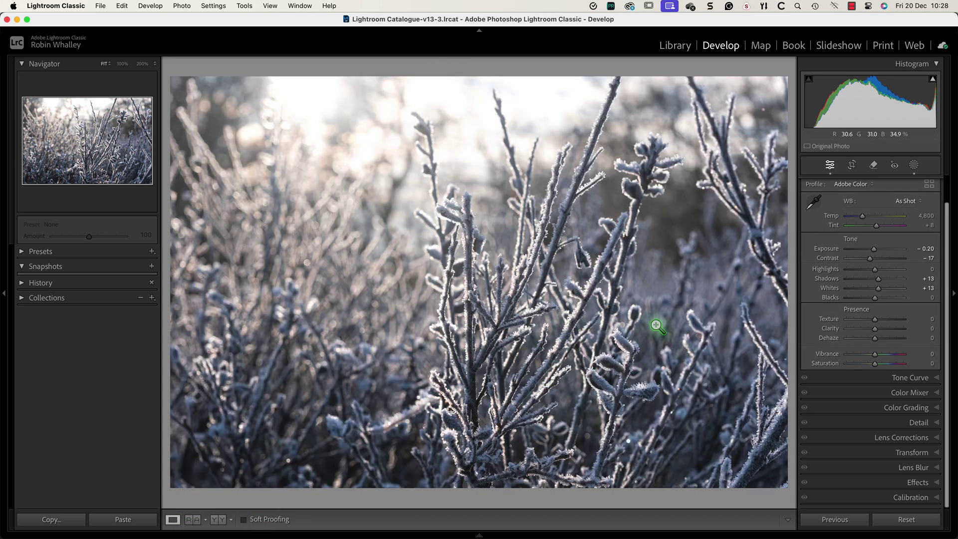
drag(863, 217, 863, 216)
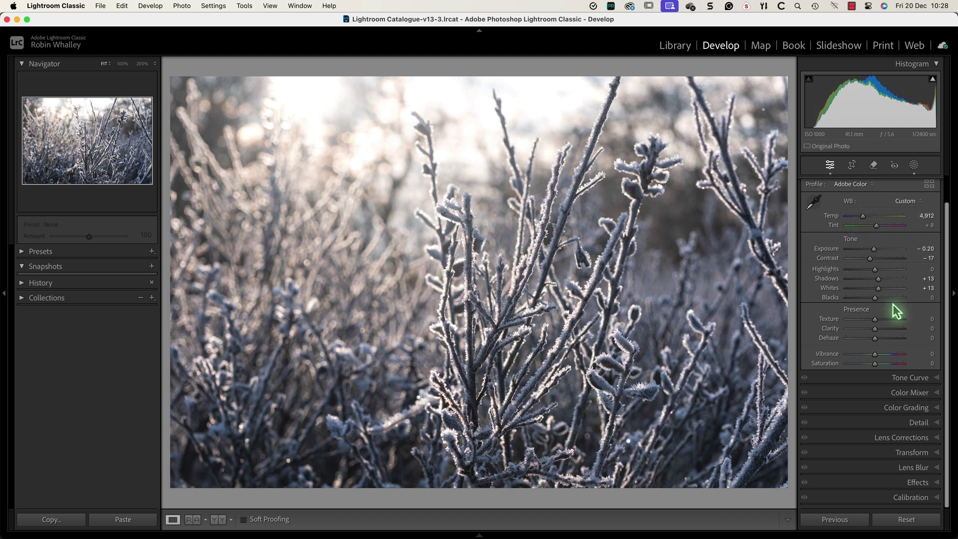
- Send the photo to Adobe Photoshop 2025 via Edit In
right_click(430, 229)
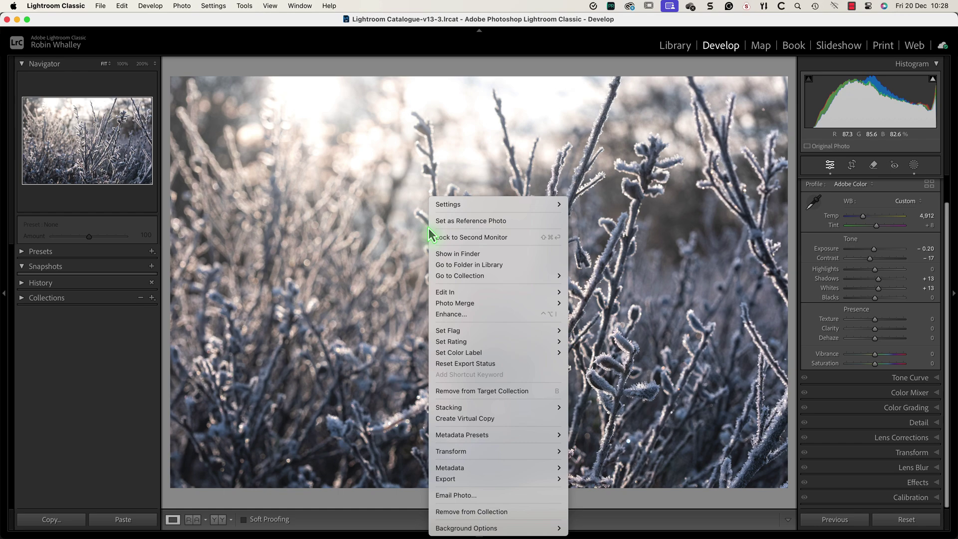
mouse_move(447, 297)
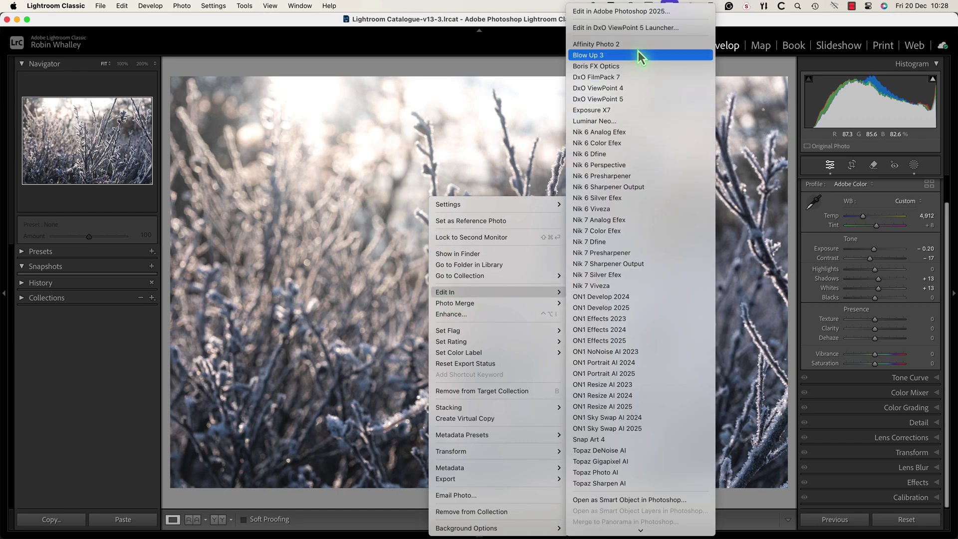
click(648, 12)
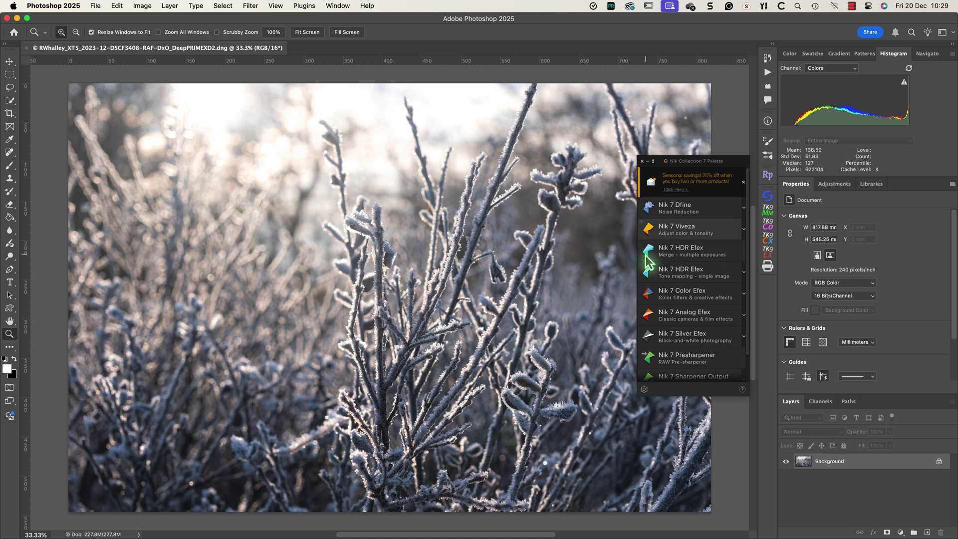
- Launch Nik 7 Color Efex on the frosty photo from the Nik Collection 7 palette
click(648, 295)
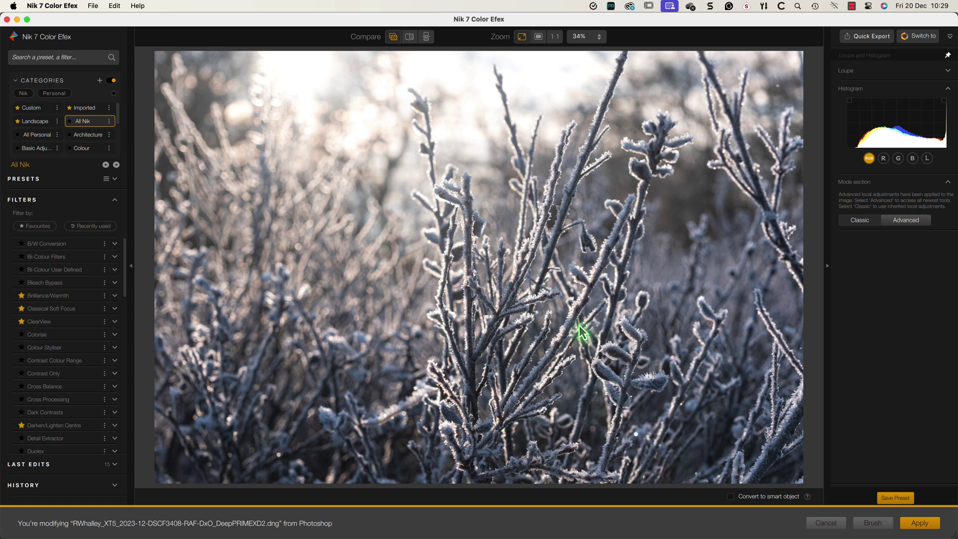
- Apply the Classic Portrait - High Key preset, confirming the replacement
click(115, 180)
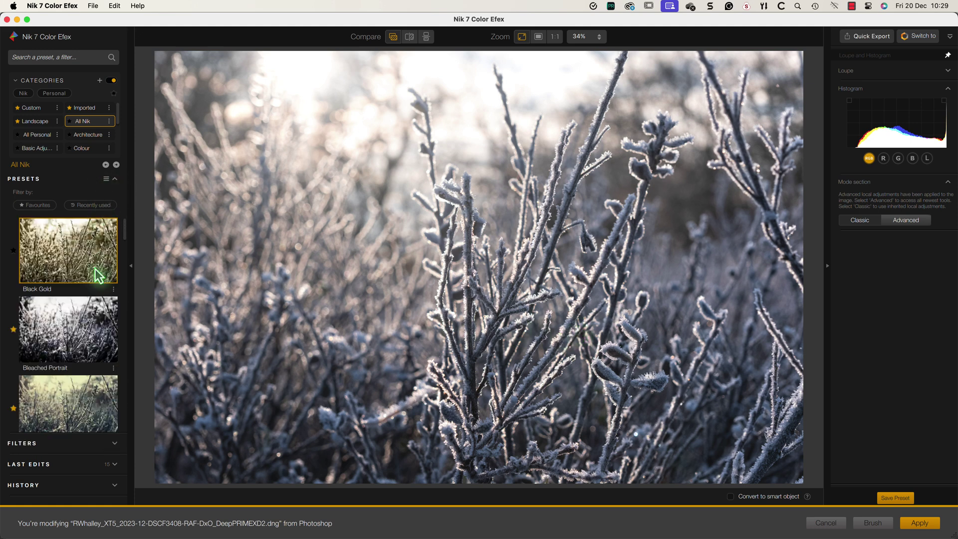
scroll(98, 317, down, 5)
scroll(101, 321, down, 5)
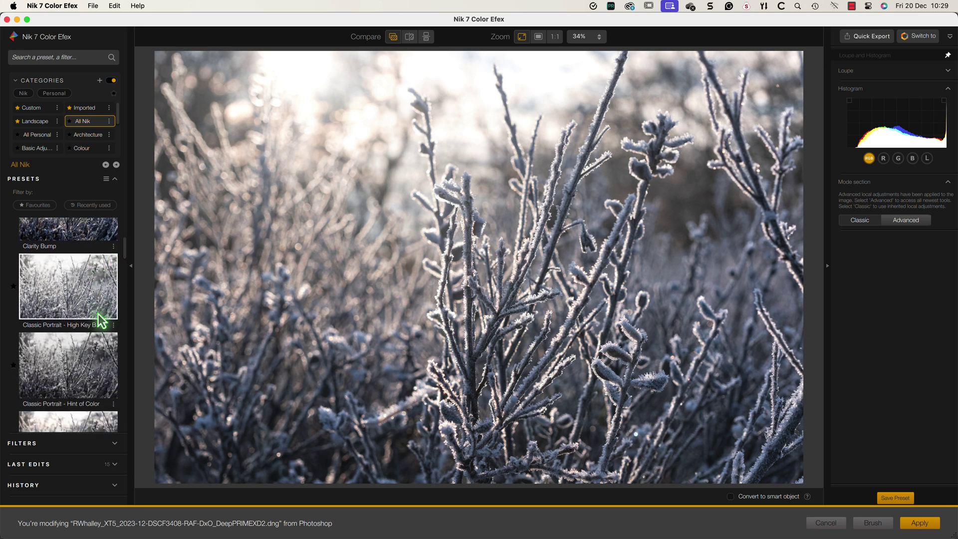
click(64, 299)
click(570, 303)
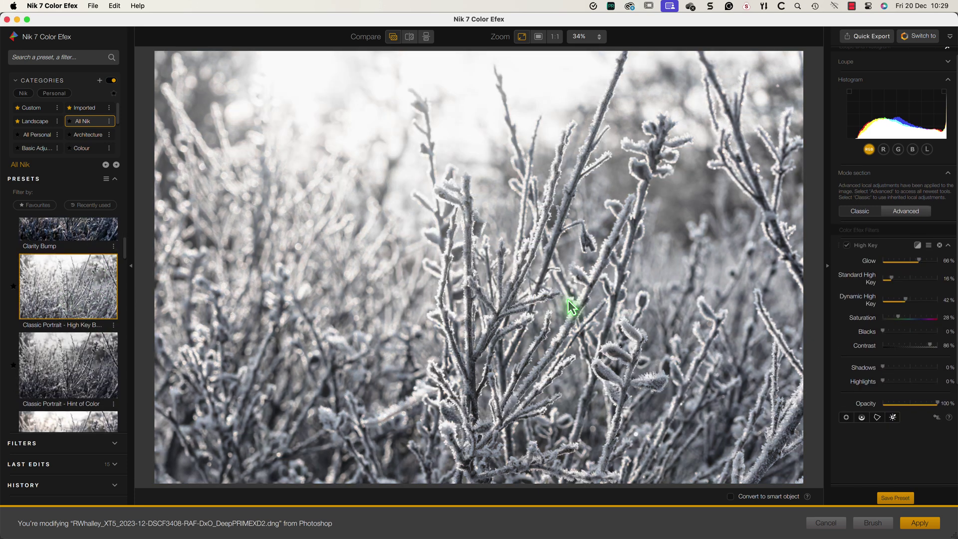
- Apply the Spring preset instead, confirming it replaces the current filters
scroll(75, 352, down, 2)
scroll(74, 352, down, 5)
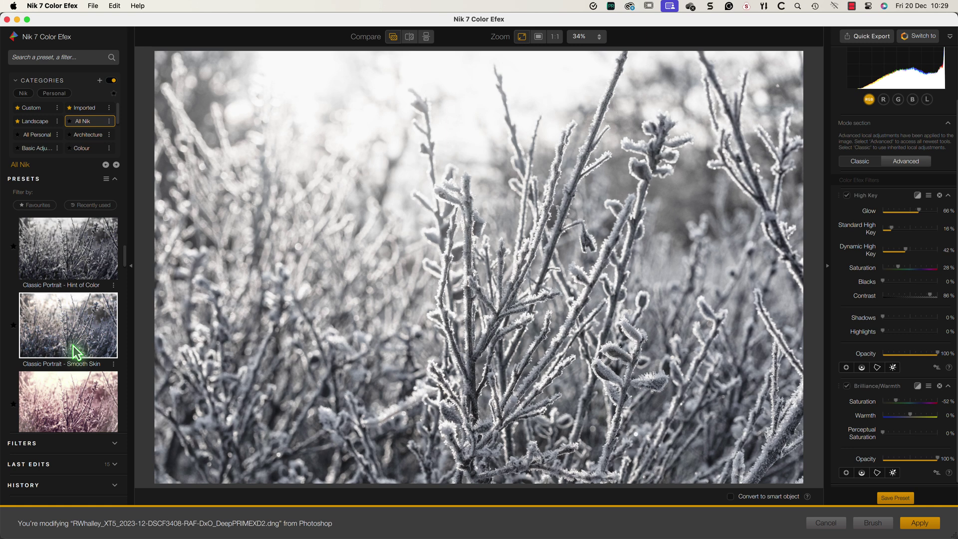
scroll(76, 352, down, 5)
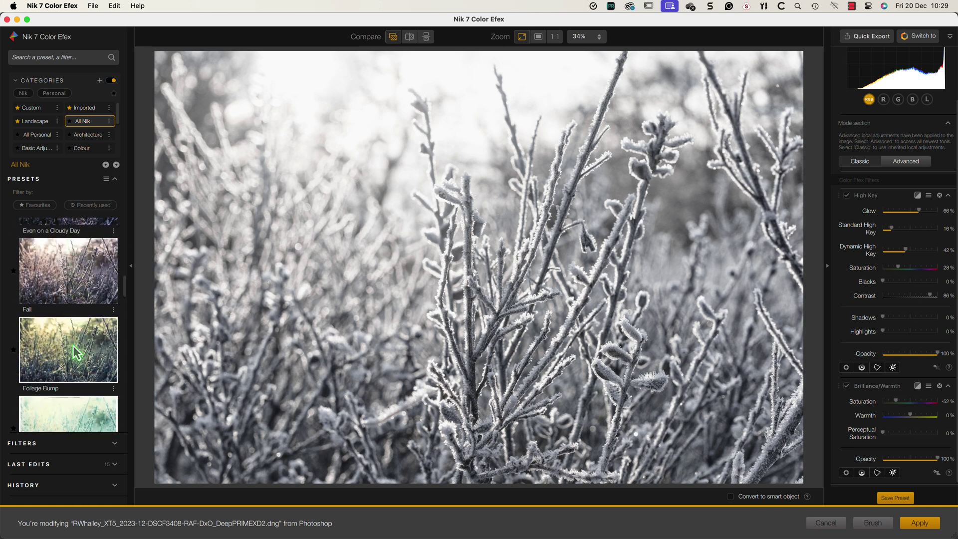
scroll(75, 352, down, 5)
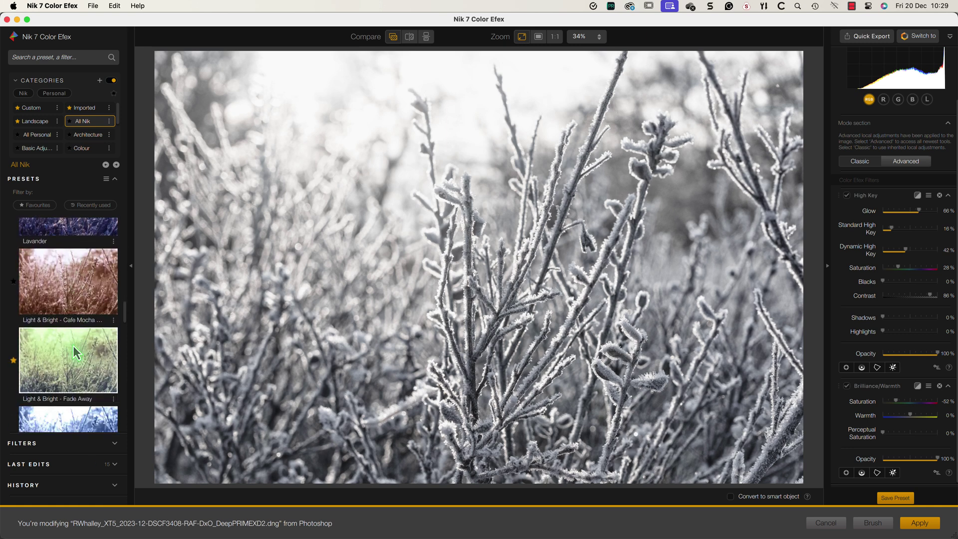
scroll(76, 352, down, 5)
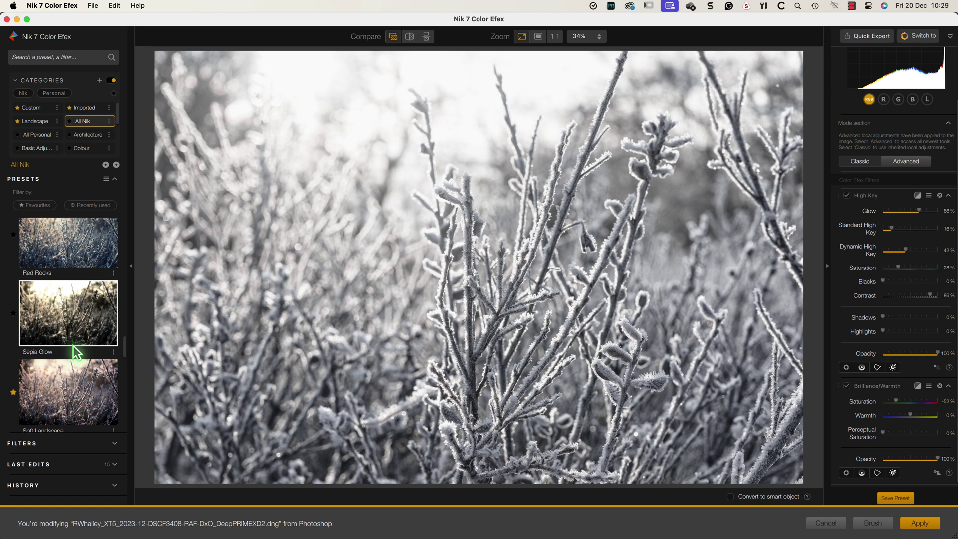
scroll(76, 352, down, 5)
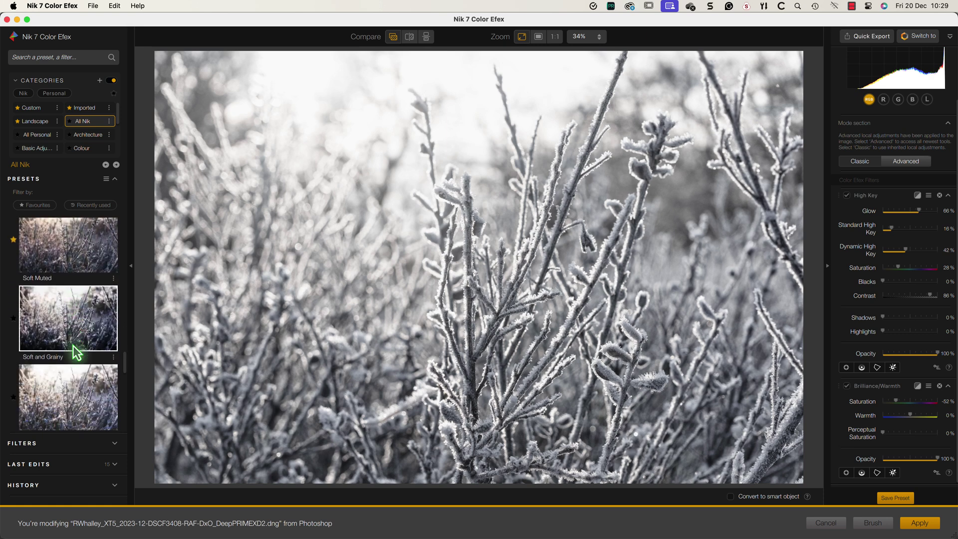
scroll(76, 352, up, 2)
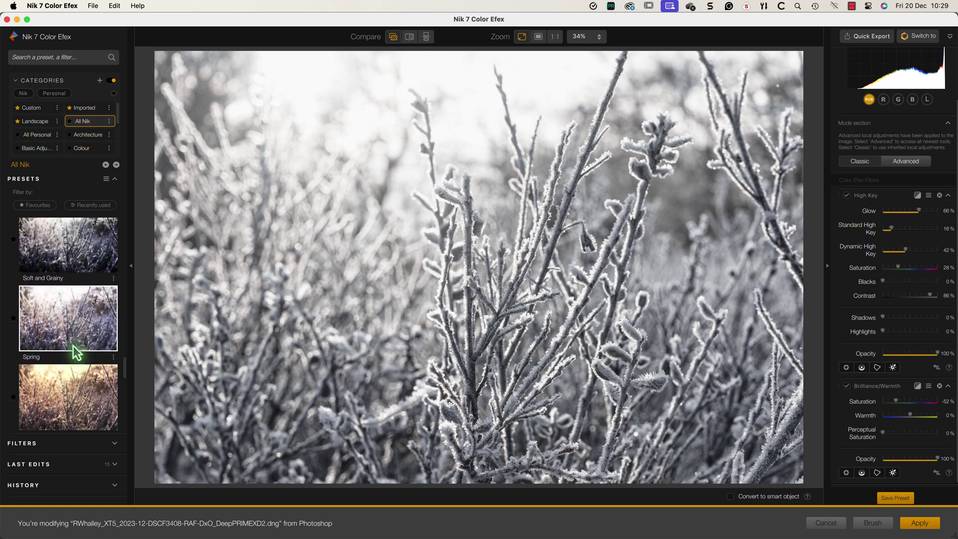
click(75, 321)
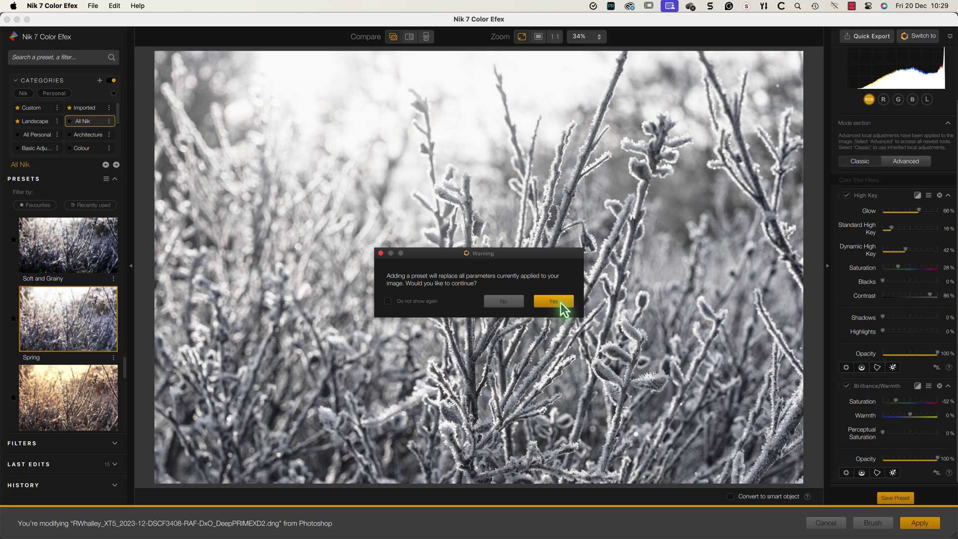
click(558, 302)
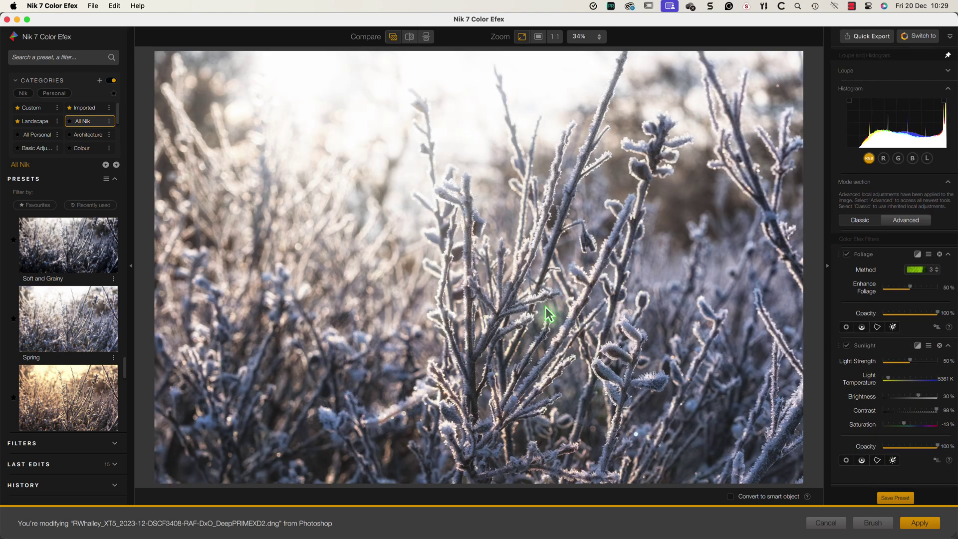
- Compare with the original, test the Foliage and Sunlight filters, and delete Foliage, keeping only Sunlight
click(394, 37)
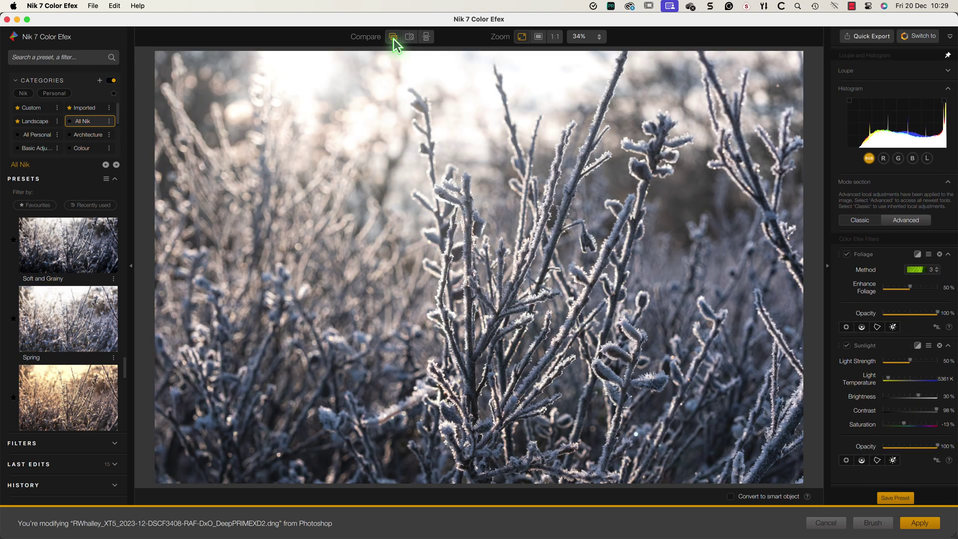
click(393, 38)
click(394, 37)
click(394, 37)
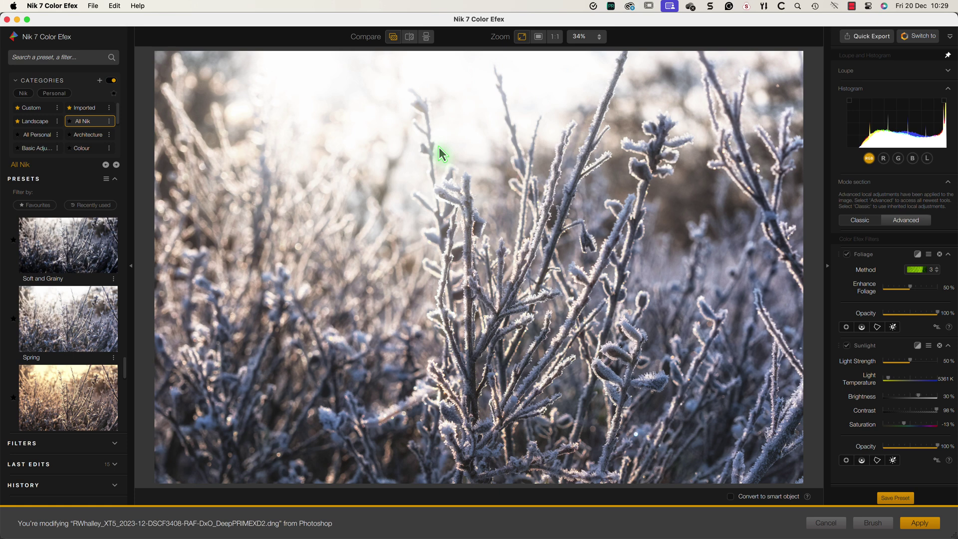
click(848, 255)
click(847, 346)
click(847, 345)
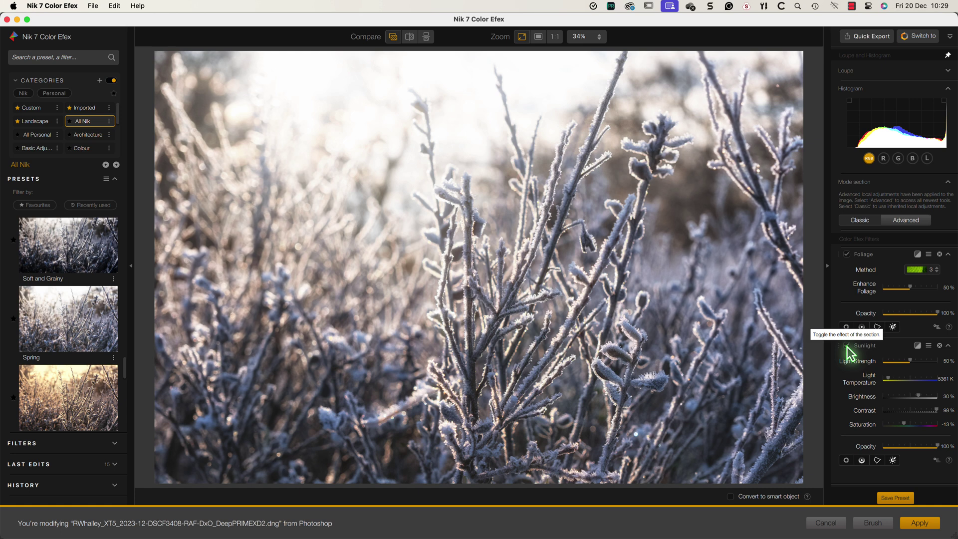
click(940, 254)
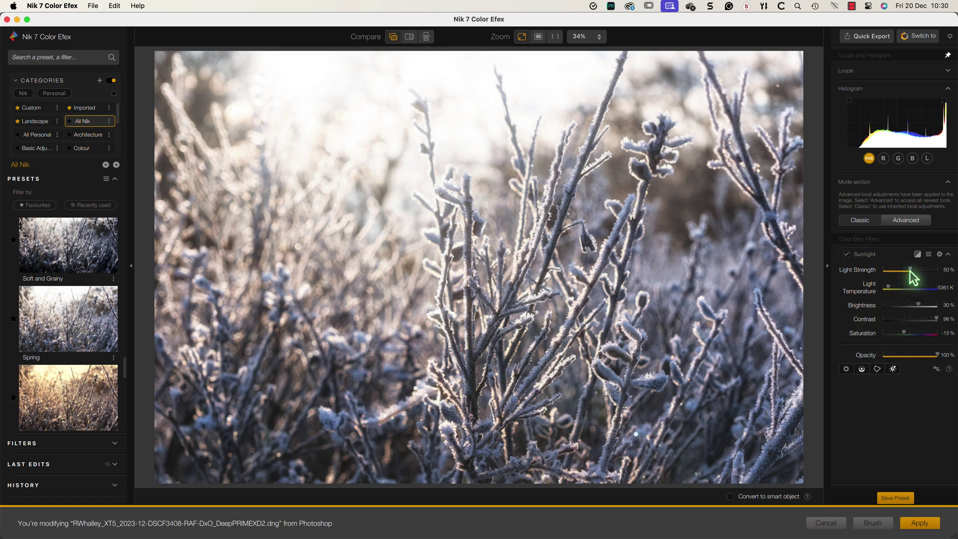
- Raise Sunlight Light Strength to 70% and lower Brightness to 13%, then compare with the original
drag(911, 269, 913, 305)
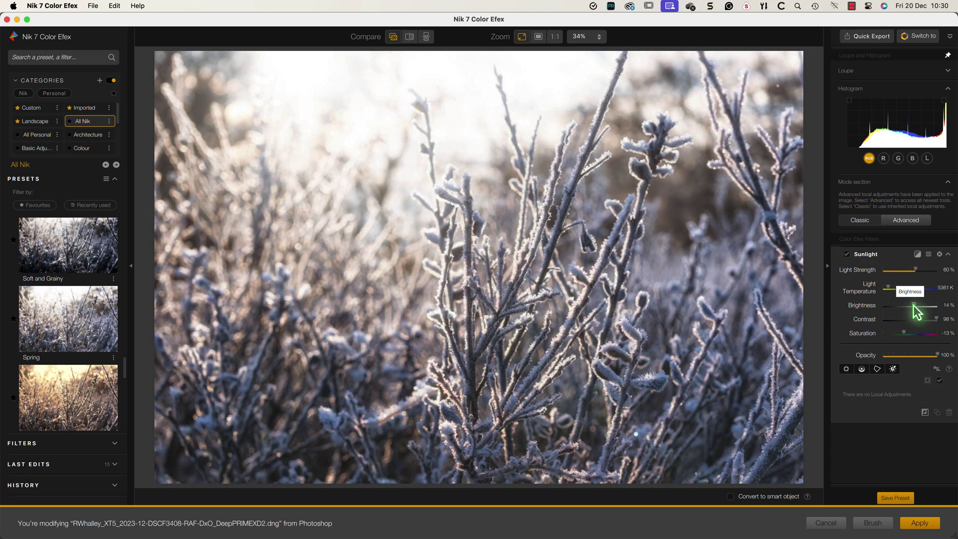
drag(916, 270, 889, 287)
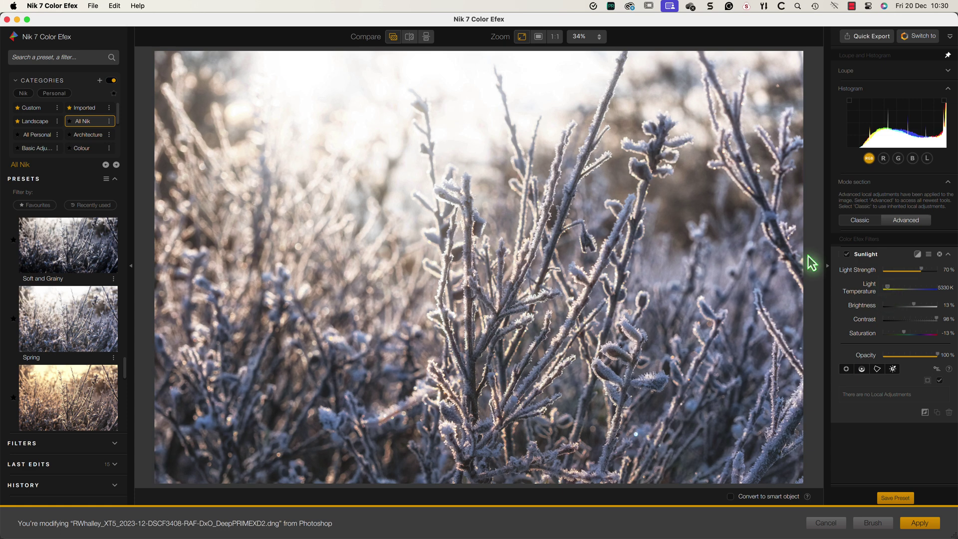
click(394, 39)
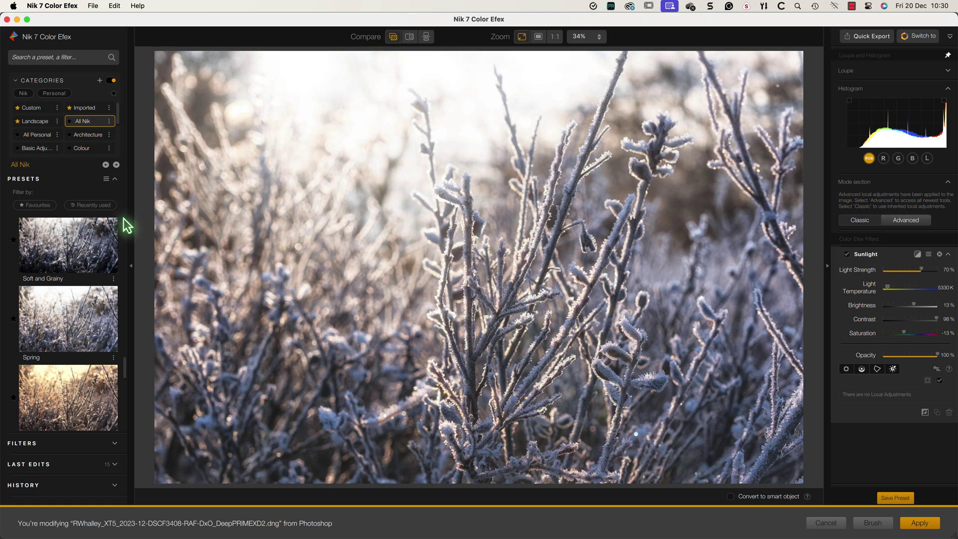
- Add the Classical Soft Focus filter below Sunlight, using soft focus method 3
click(111, 445)
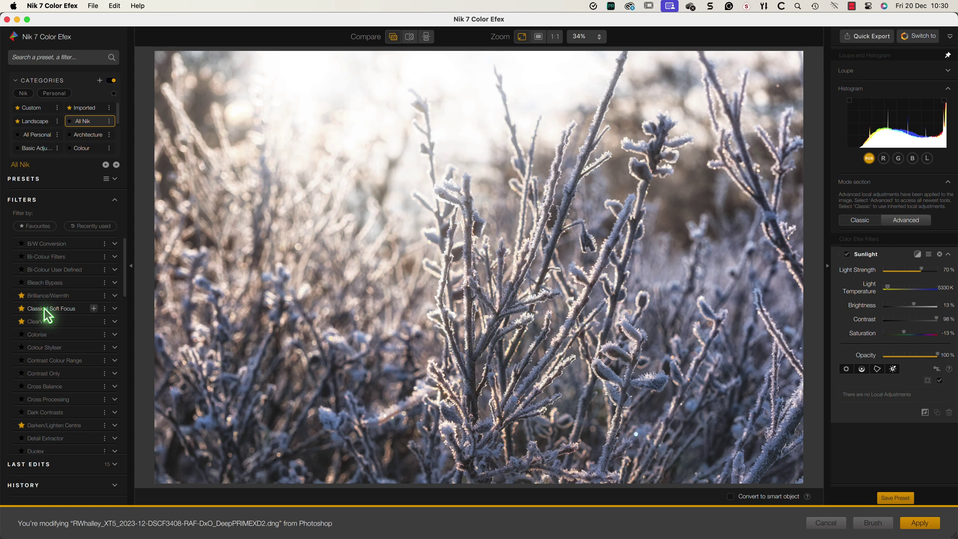
click(93, 309)
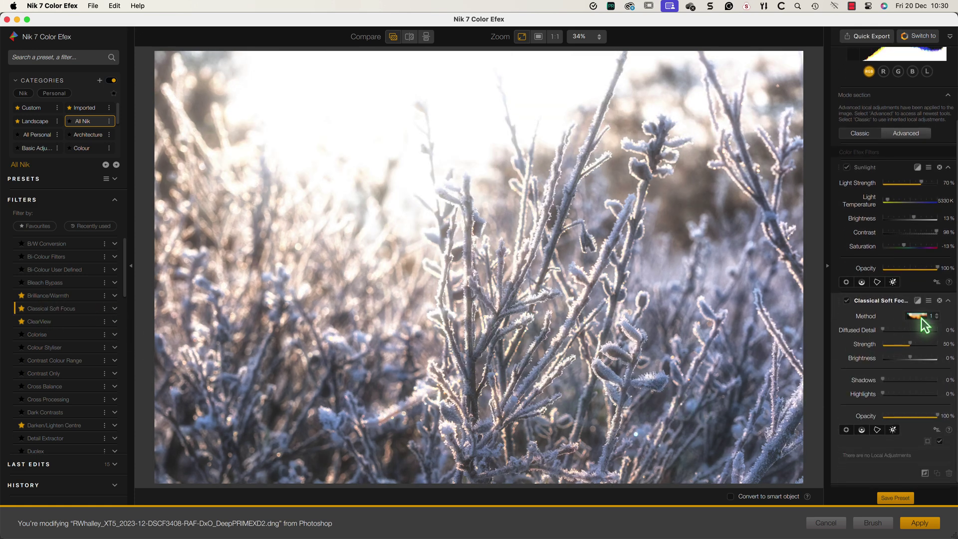
click(918, 317)
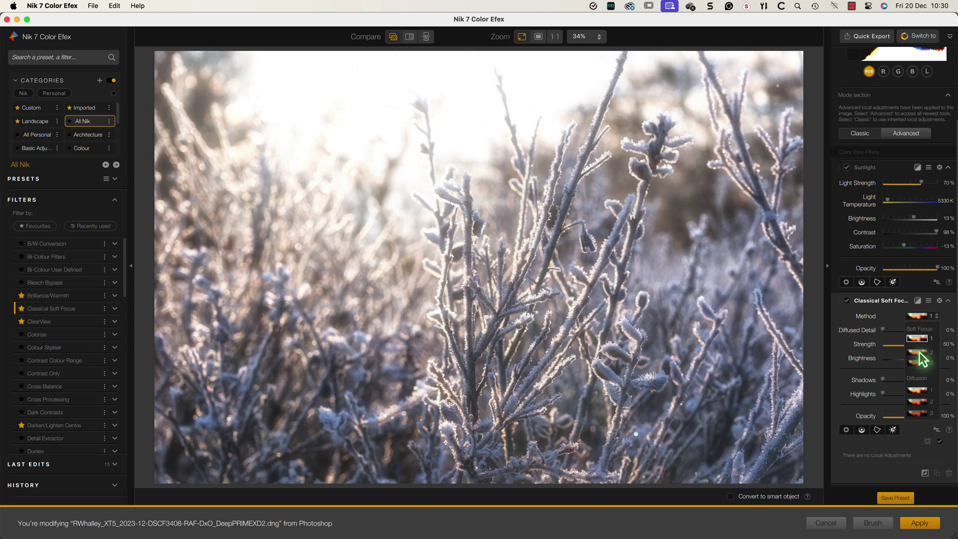
click(923, 369)
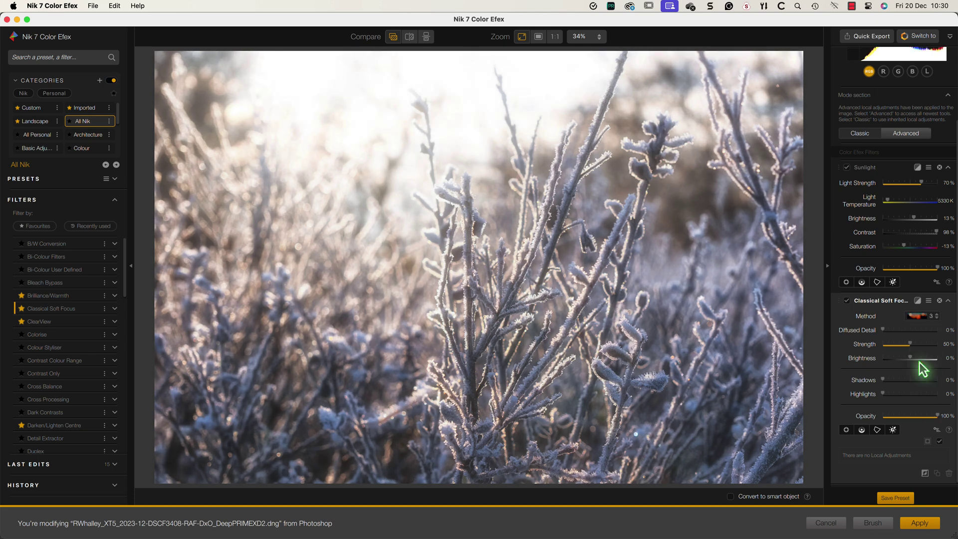
- Set soft focus to Diffused Detail 6%, Strength 38%, Brightness −39%, and compare with the original
mouse_move(910, 345)
mouse_down()
mouse_move(930, 347)
mouse_move(892, 346)
mouse_move(901, 345)
mouse_move(888, 330)
mouse_move(920, 331)
mouse_move(887, 329)
mouse_move(908, 358)
mouse_move(899, 358)
mouse_move(910, 344)
mouse_up()
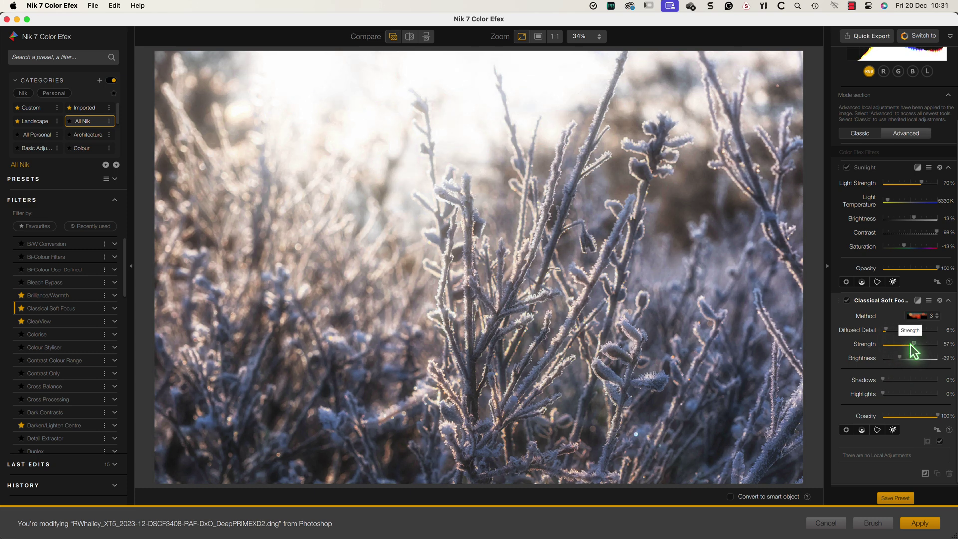
drag(910, 351, 906, 352)
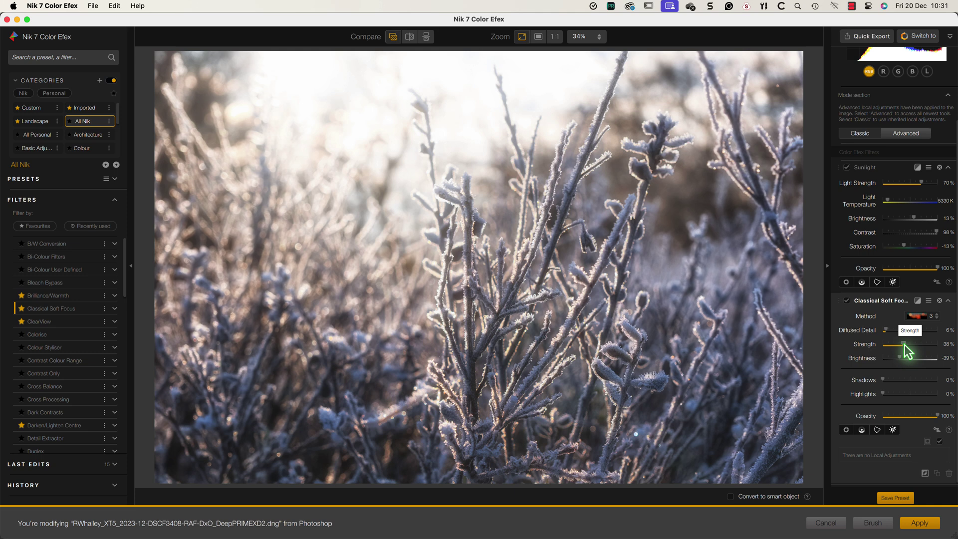
click(848, 302)
click(848, 301)
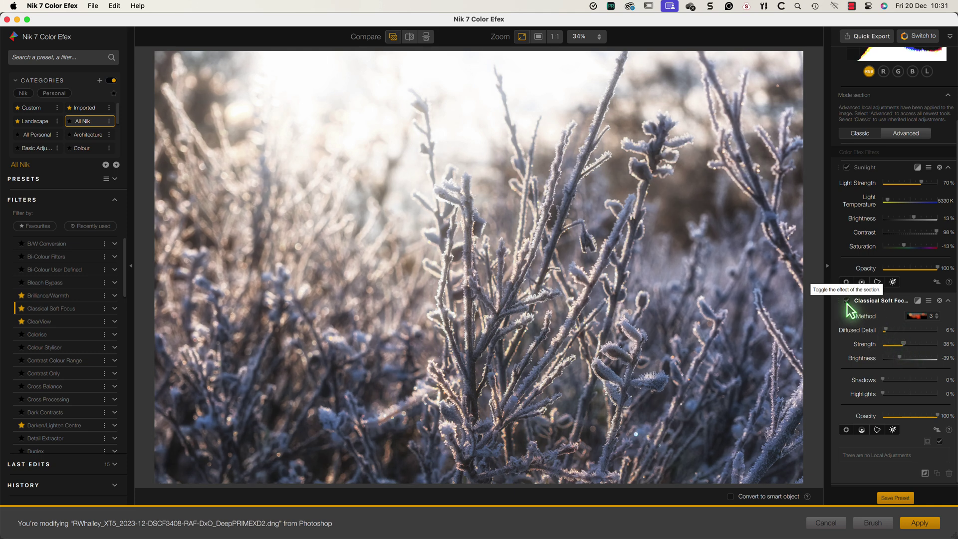
click(393, 38)
click(393, 37)
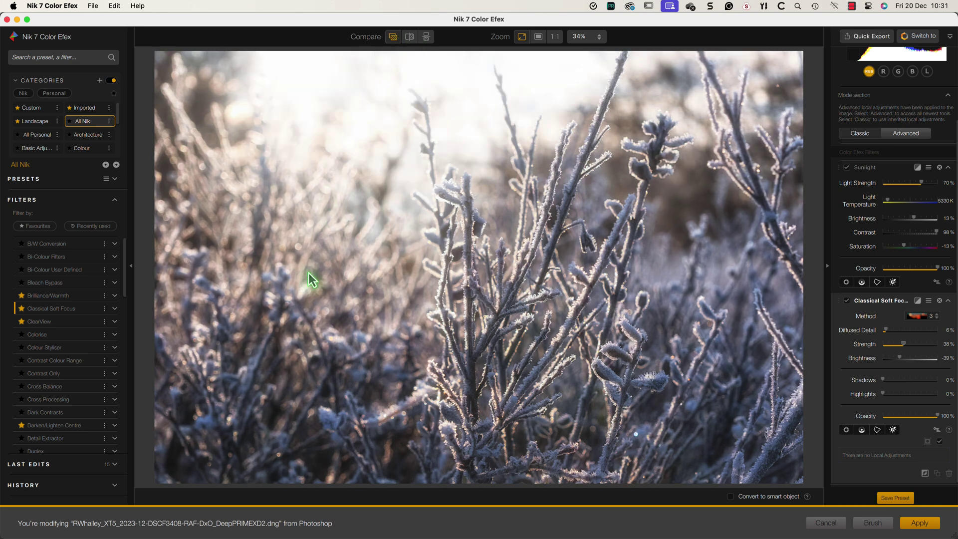
- Add Darken/Lighten Centre, place its centre on the top-left glow, and set Centre Size to 71%
mouse_move(88, 315)
scroll(91, 322, down, 5)
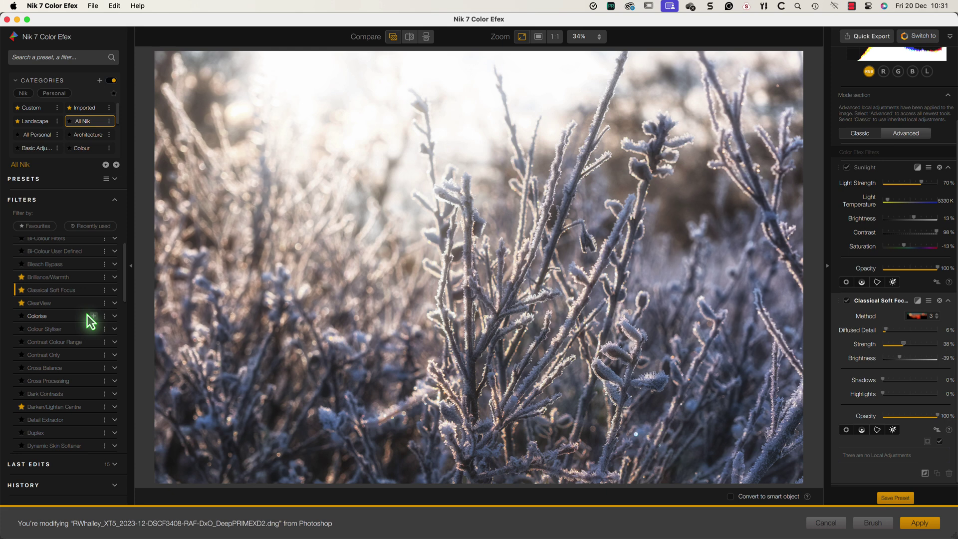
click(95, 326)
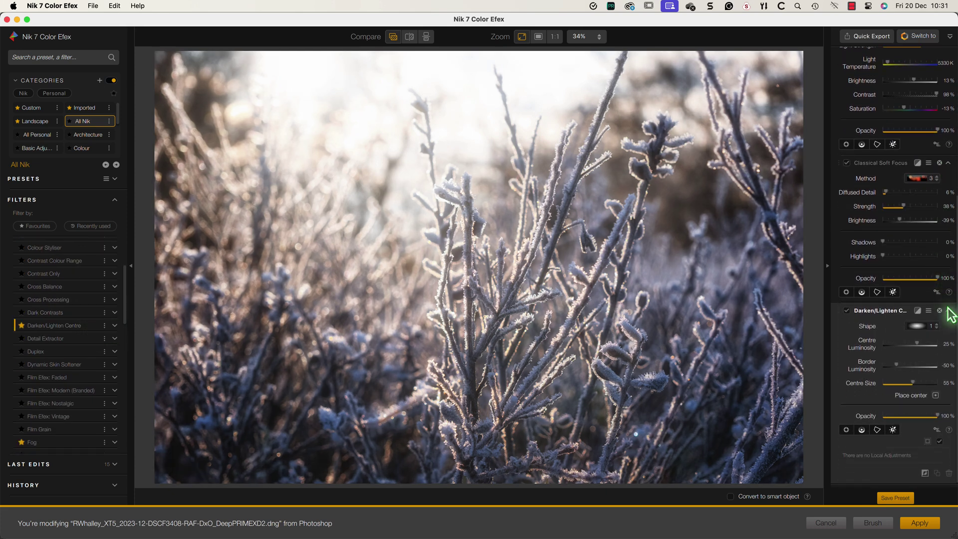
click(936, 396)
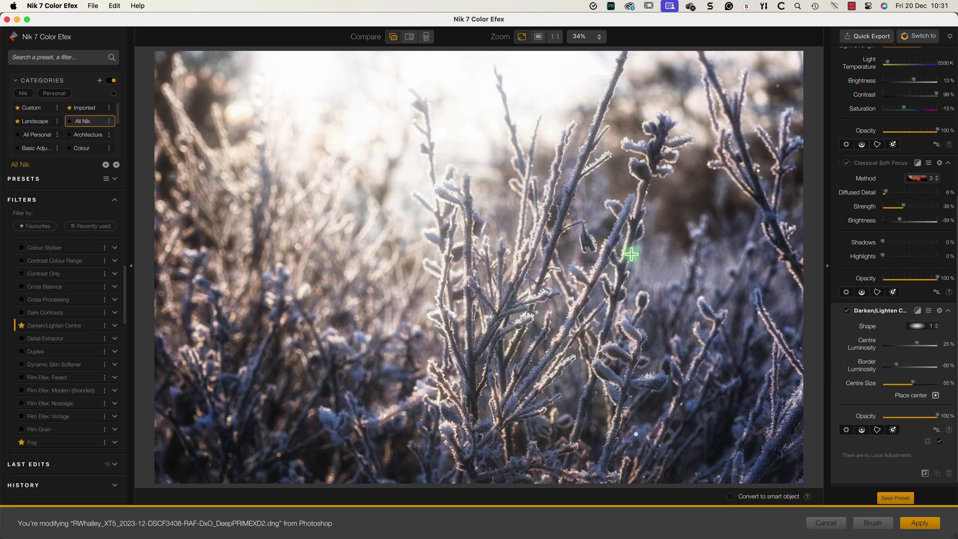
click(388, 131)
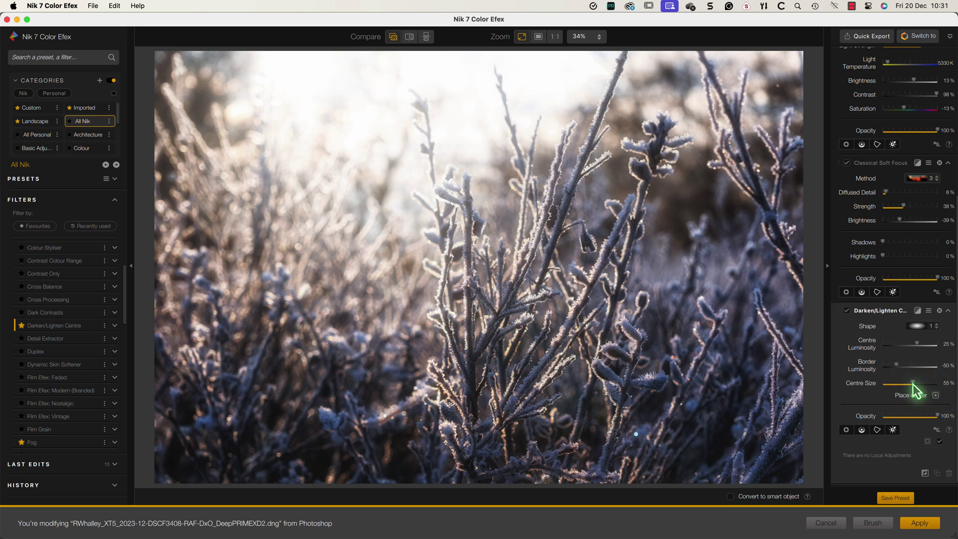
drag(913, 382, 915, 349)
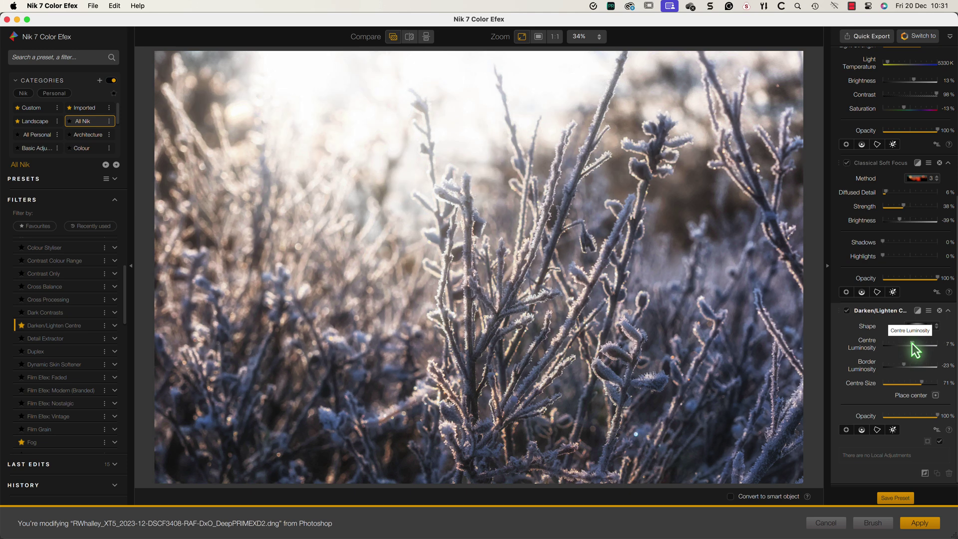
click(395, 39)
click(397, 39)
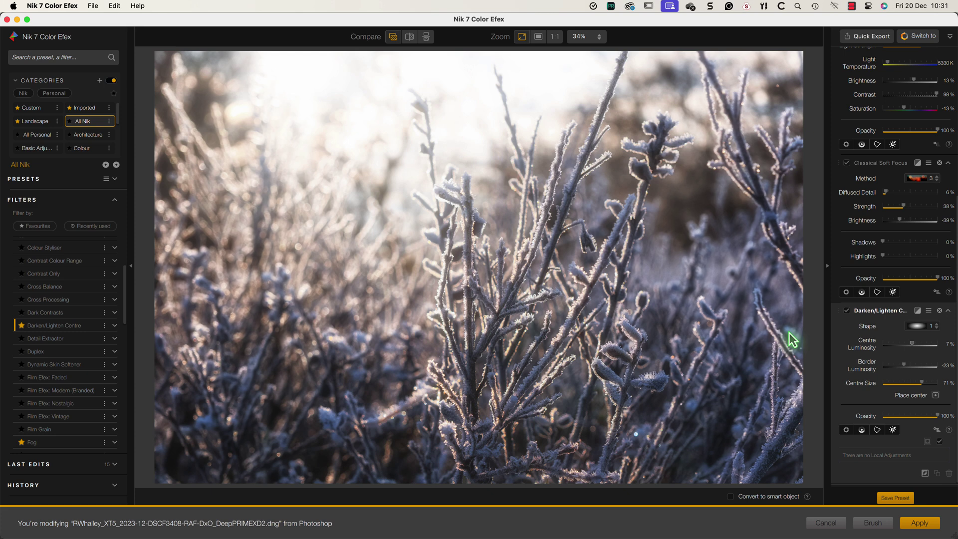
- Apply the Color Efex stack back to Photoshop as the smart object 'Spring (Nik 7 Color Efex)'
click(731, 496)
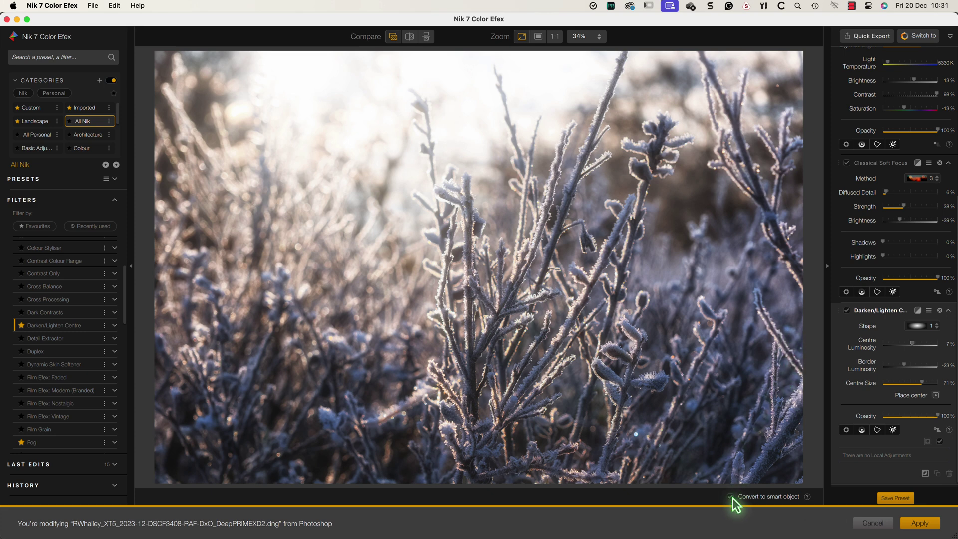
click(916, 523)
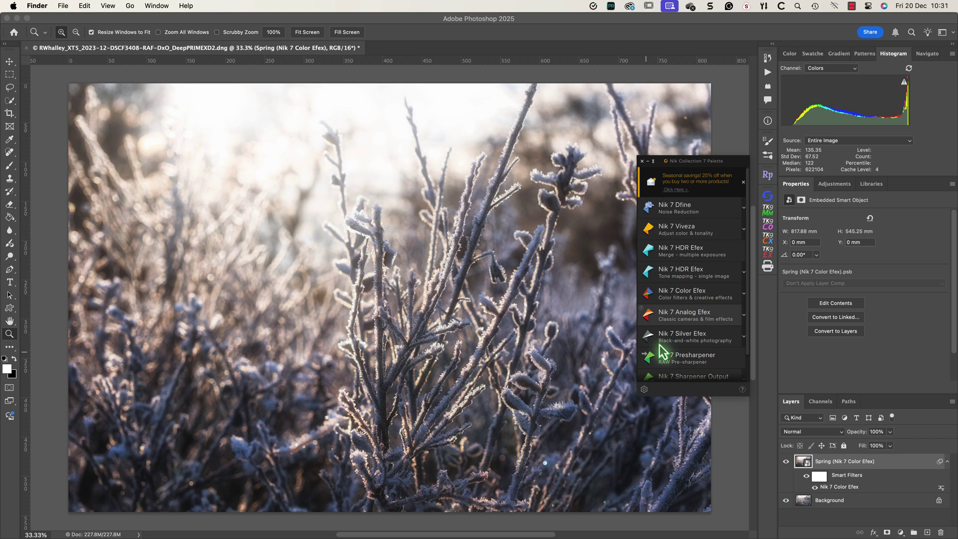
click(652, 161)
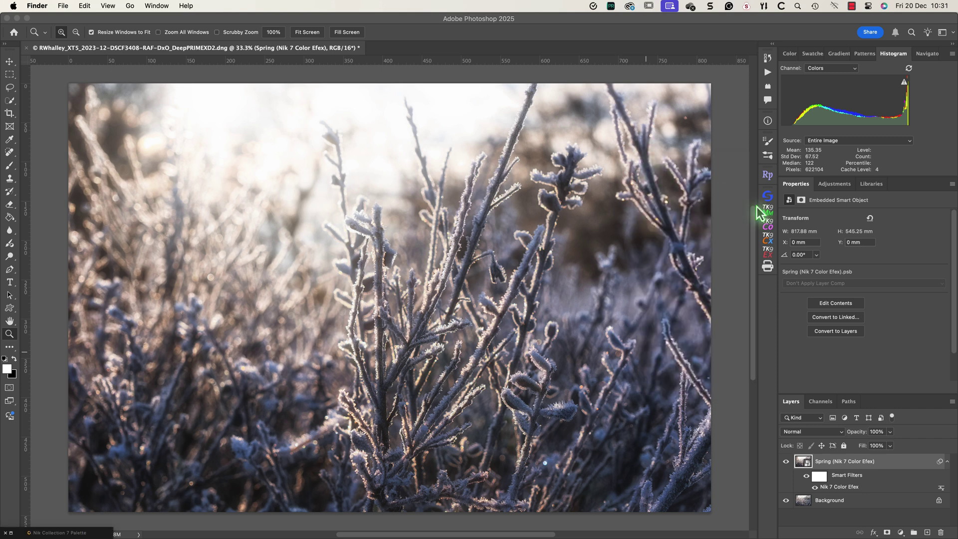
click(773, 245)
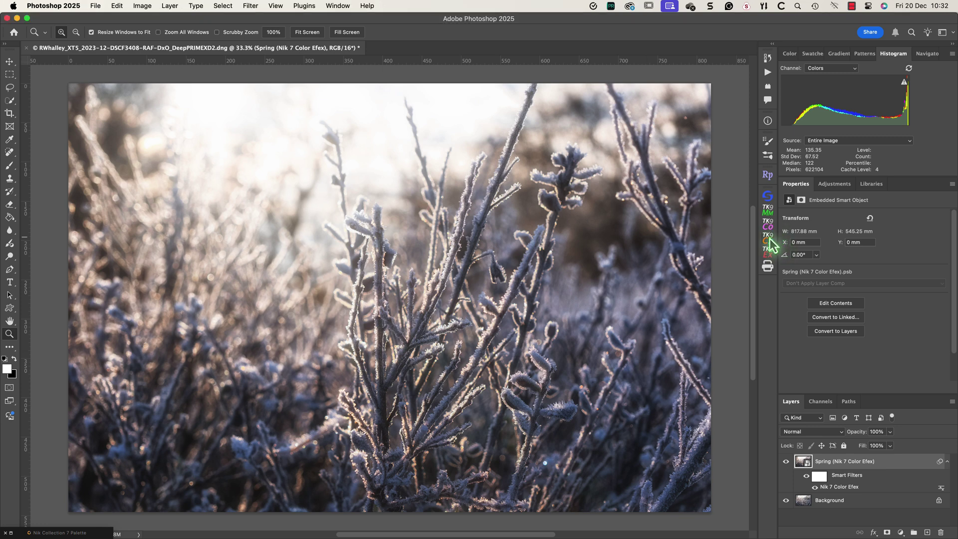
click(772, 245)
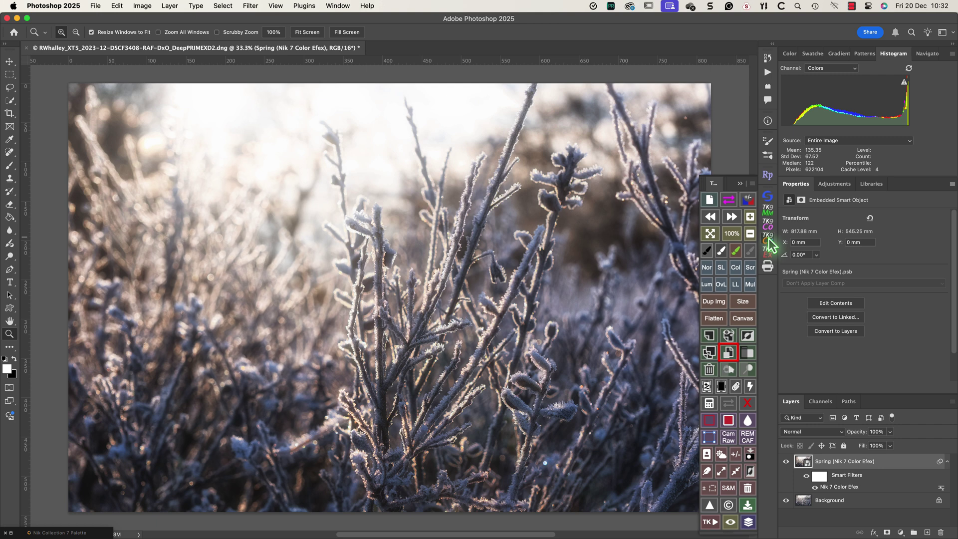
- Create a white-paint Overlay dodge layer and load a bright-tones luminosity mask as the selection
click(744, 370)
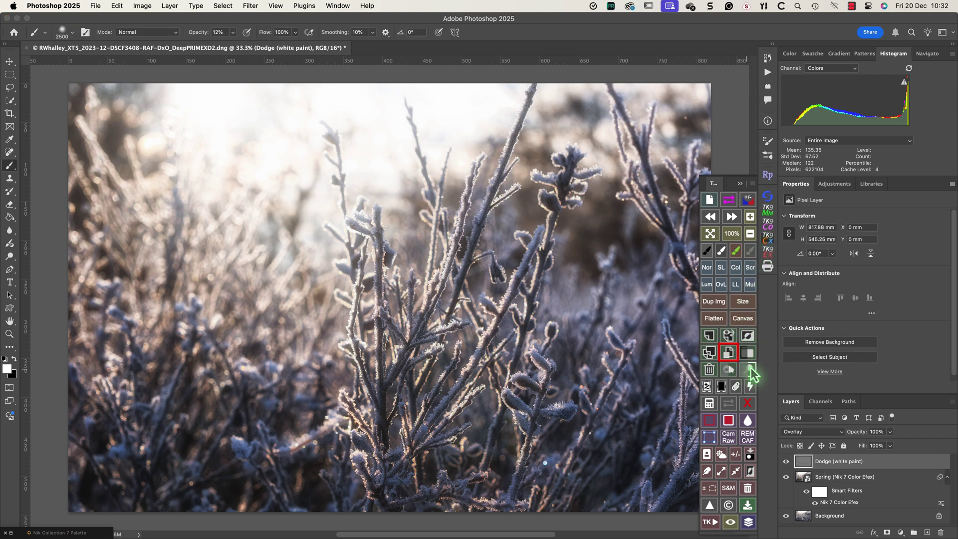
click(768, 215)
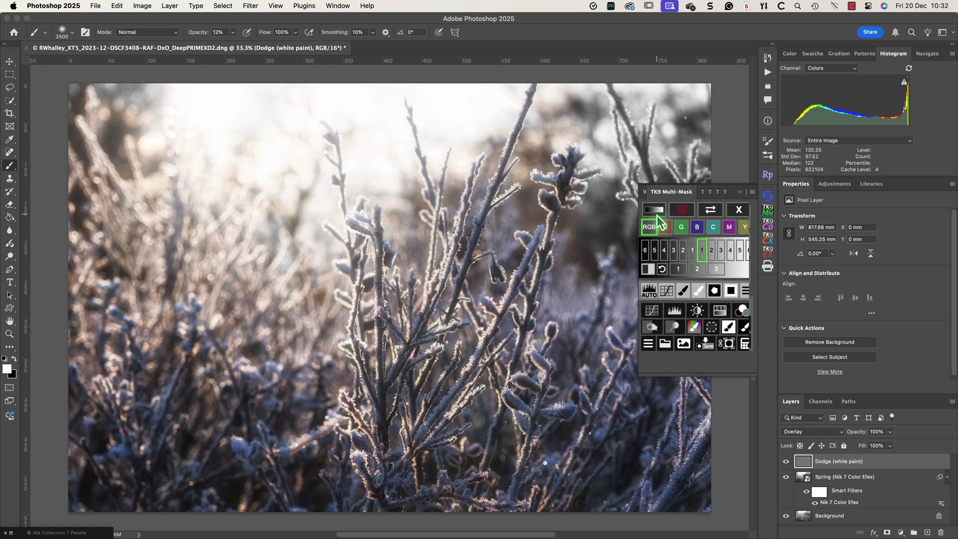
click(656, 212)
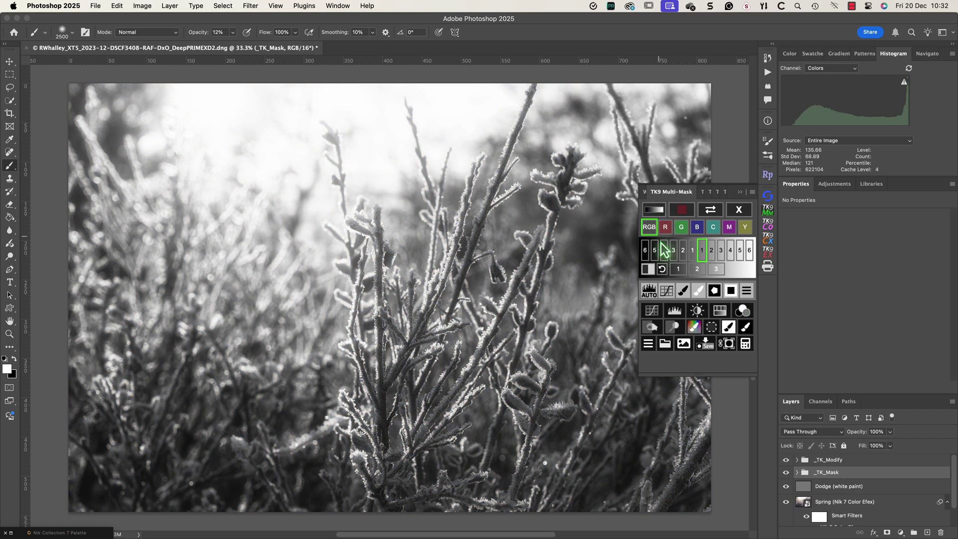
click(713, 330)
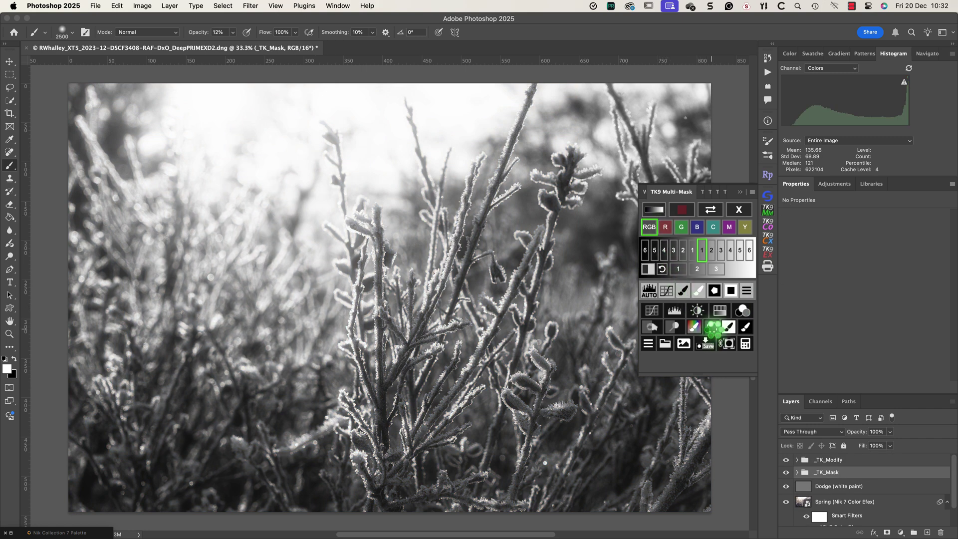
click(739, 192)
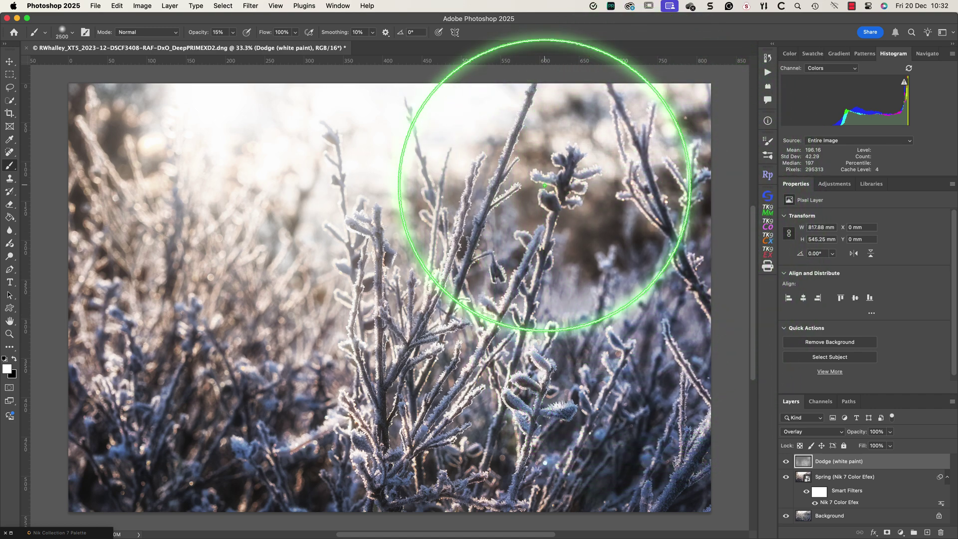
- Compare the dodge layer on and off, then lower its opacity to 66%
click(787, 465)
click(787, 465)
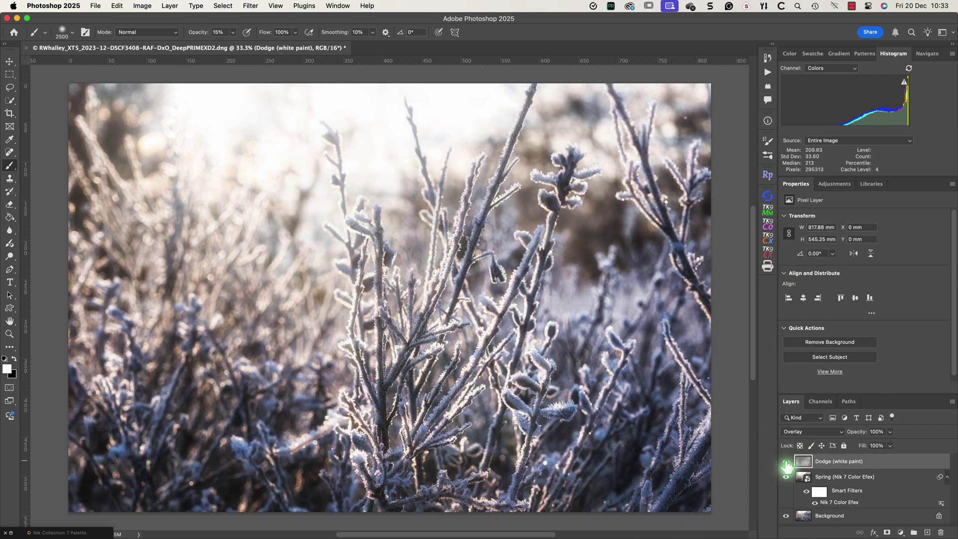
click(890, 432)
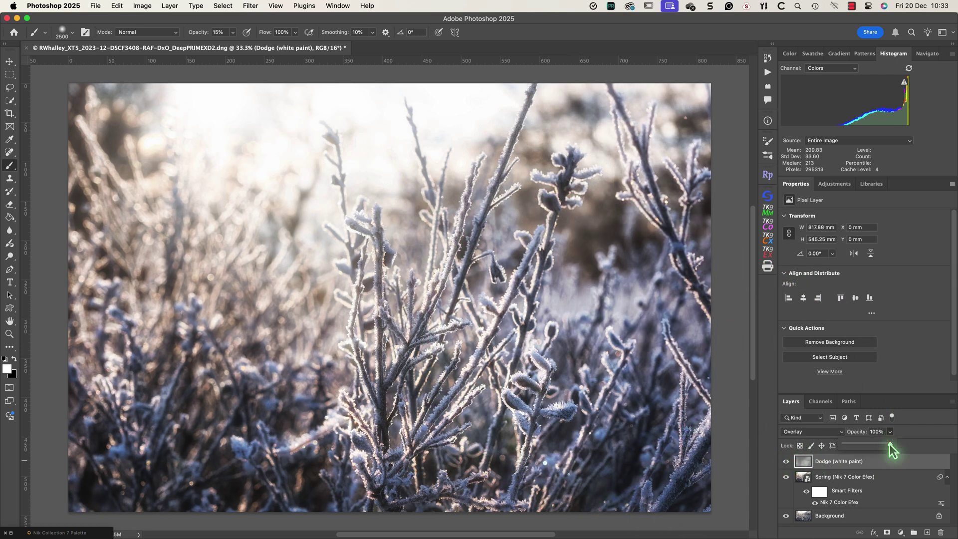
drag(893, 444, 869, 444)
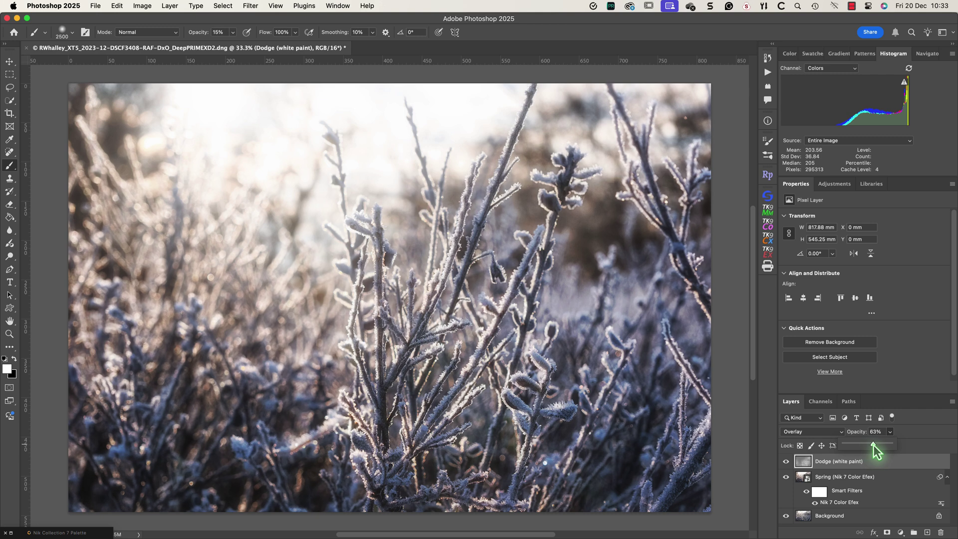
click(802, 461)
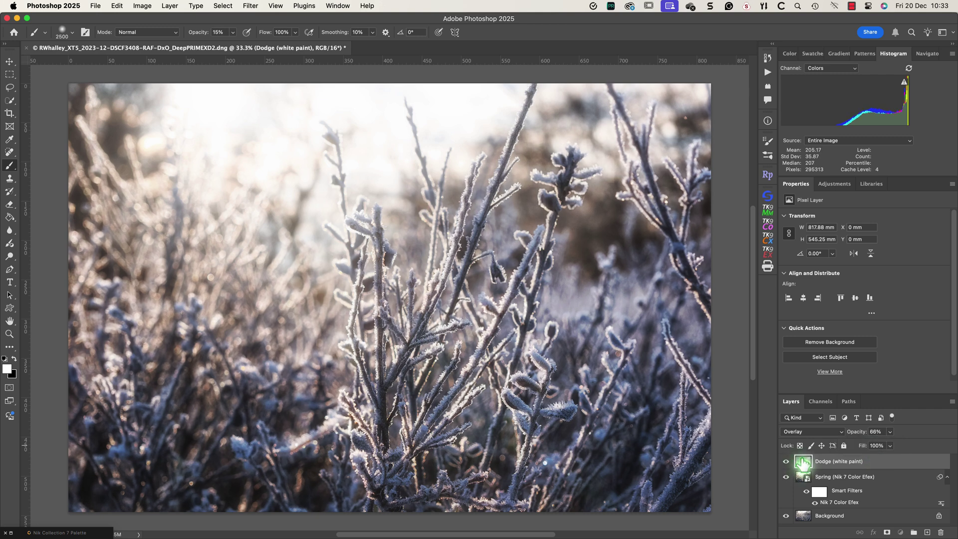
- Create Layer 1 above the dodge layer in Hard Light mode and deselect everything
click(929, 533)
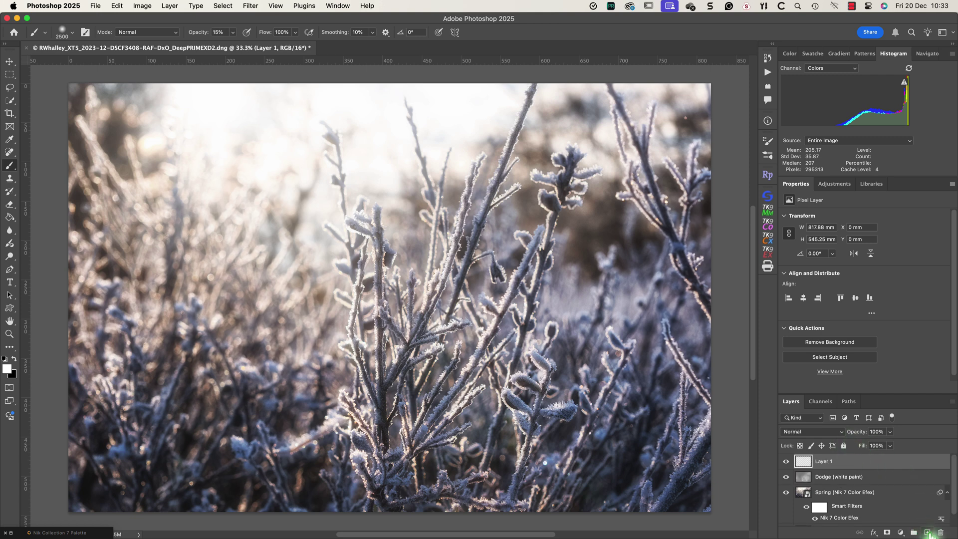
click(842, 433)
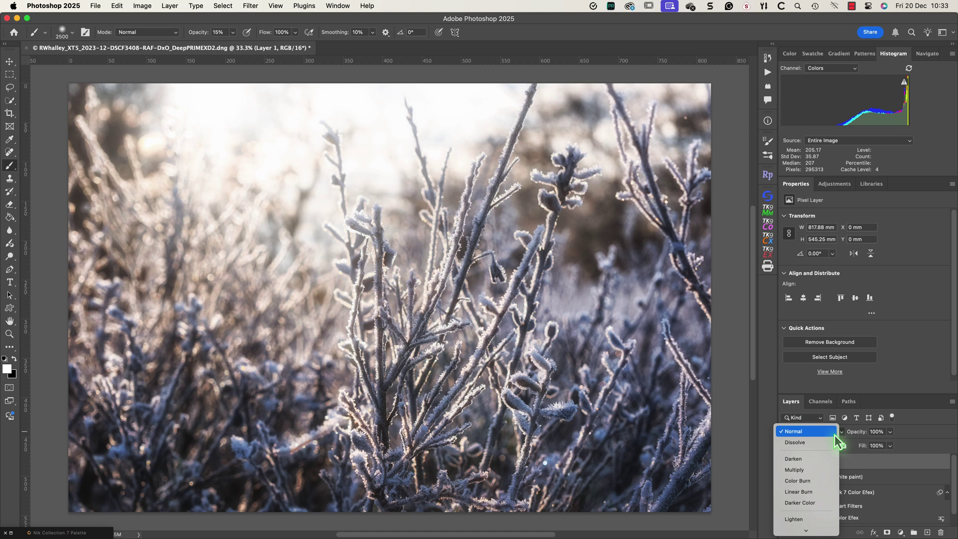
scroll(796, 467, down, 5)
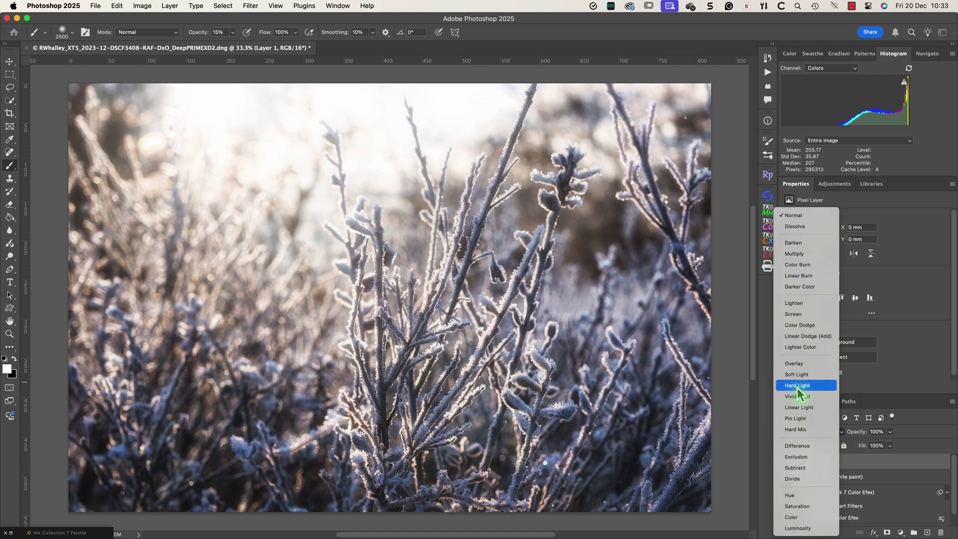
click(798, 392)
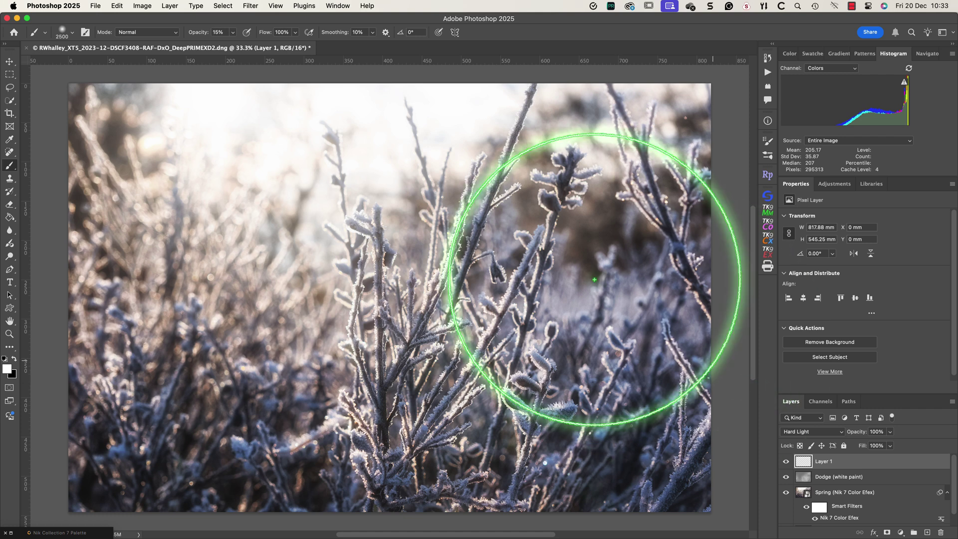
click(223, 6)
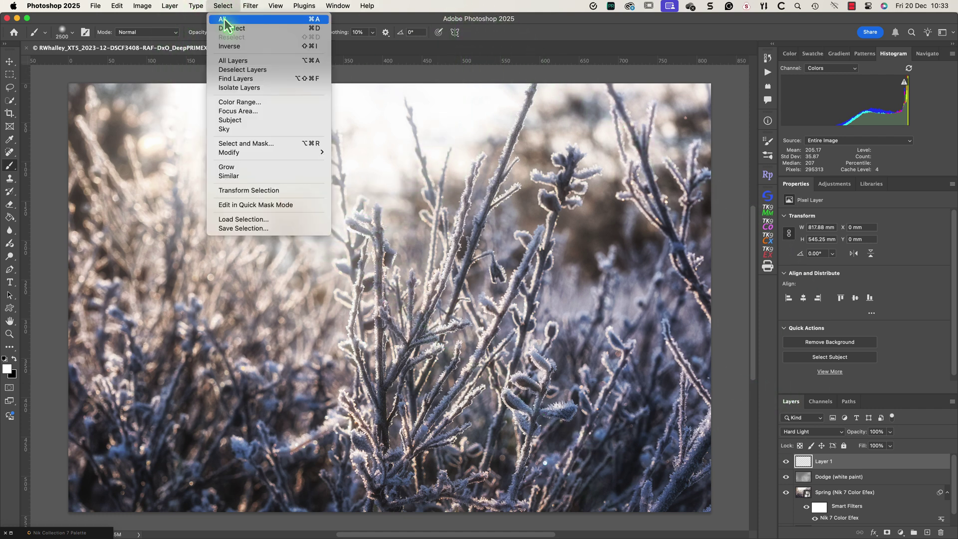
click(231, 28)
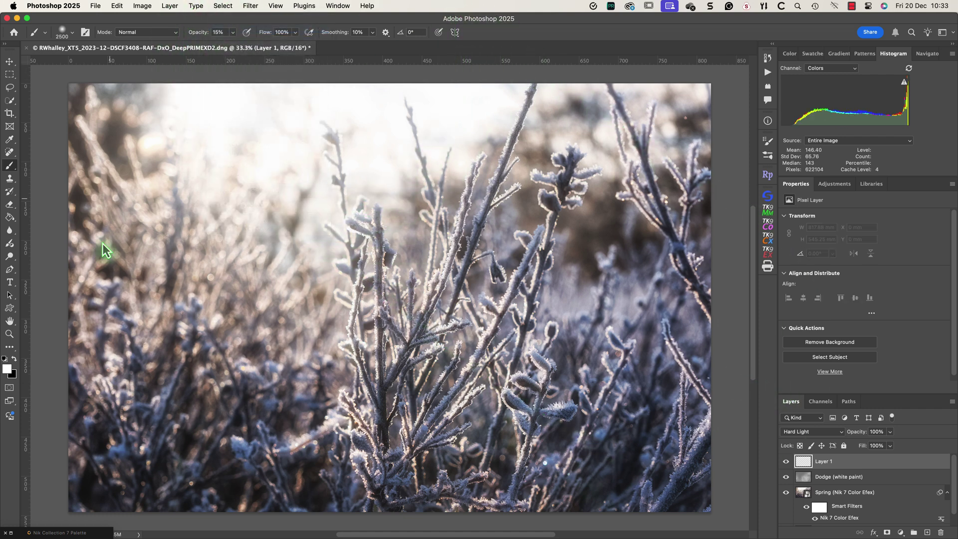
- Sample the sunlit background and adjust the foreground colour to pale peach #f7ddc4
click(8, 371)
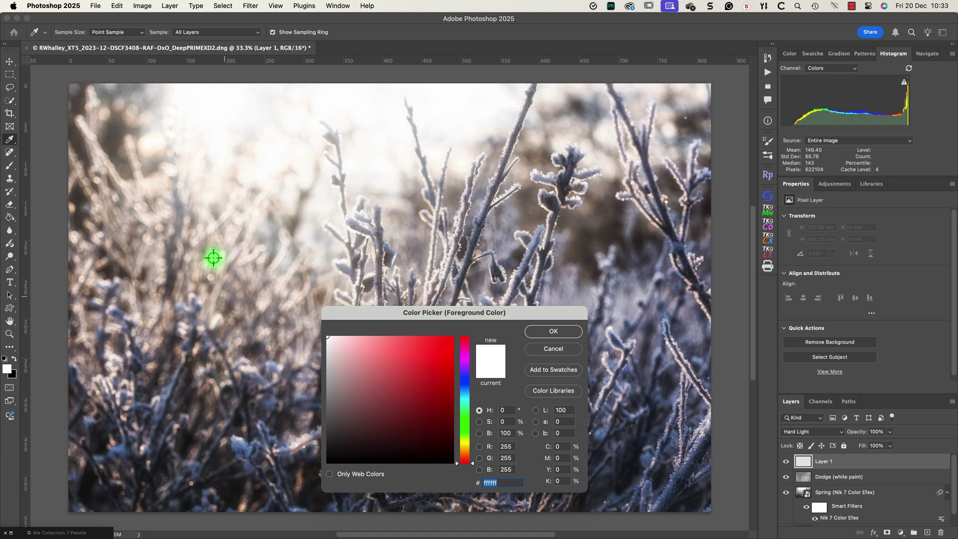
click(133, 120)
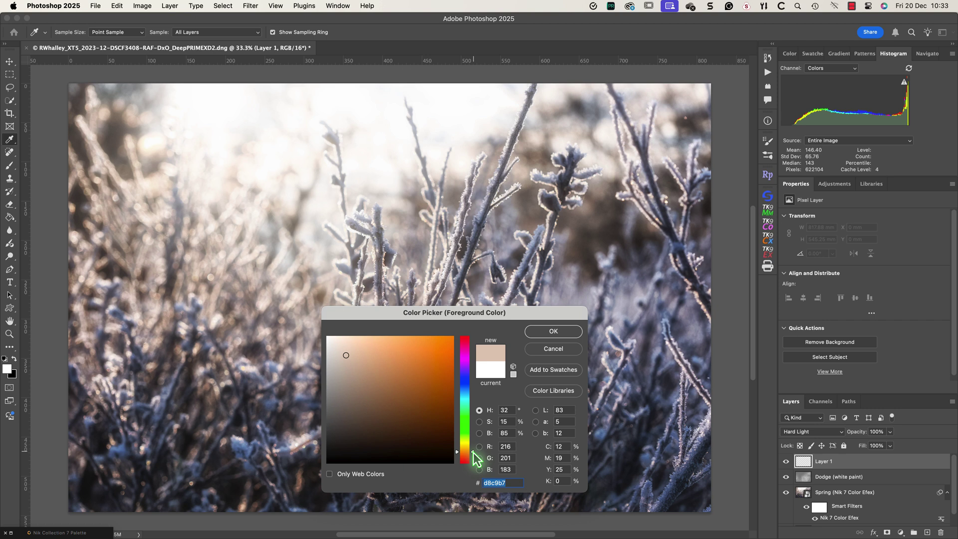
drag(391, 394, 380, 345)
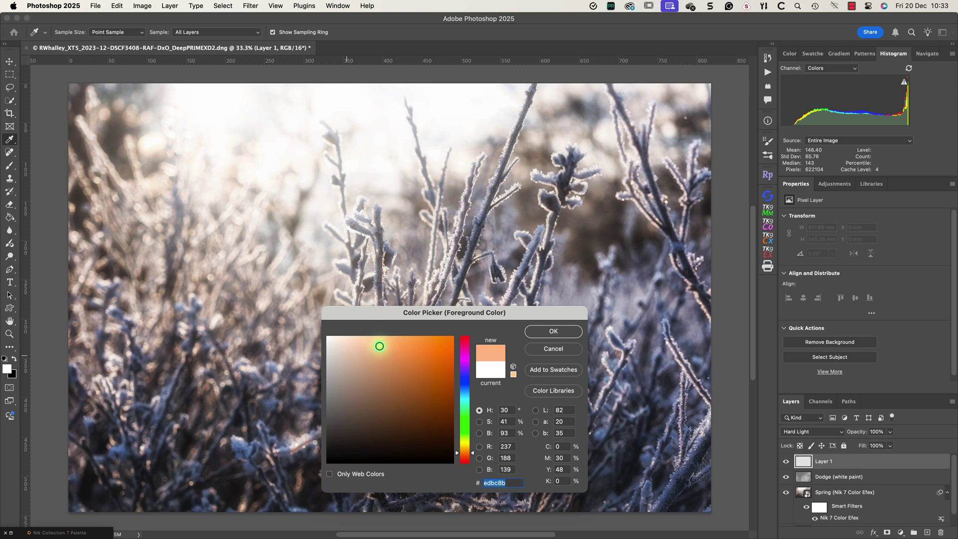
drag(373, 353, 356, 342)
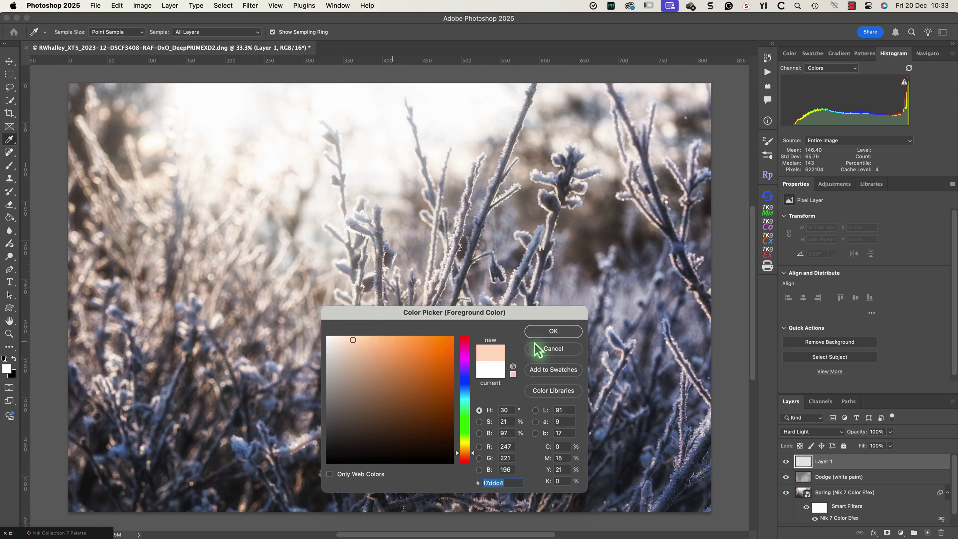
click(550, 332)
key(b)
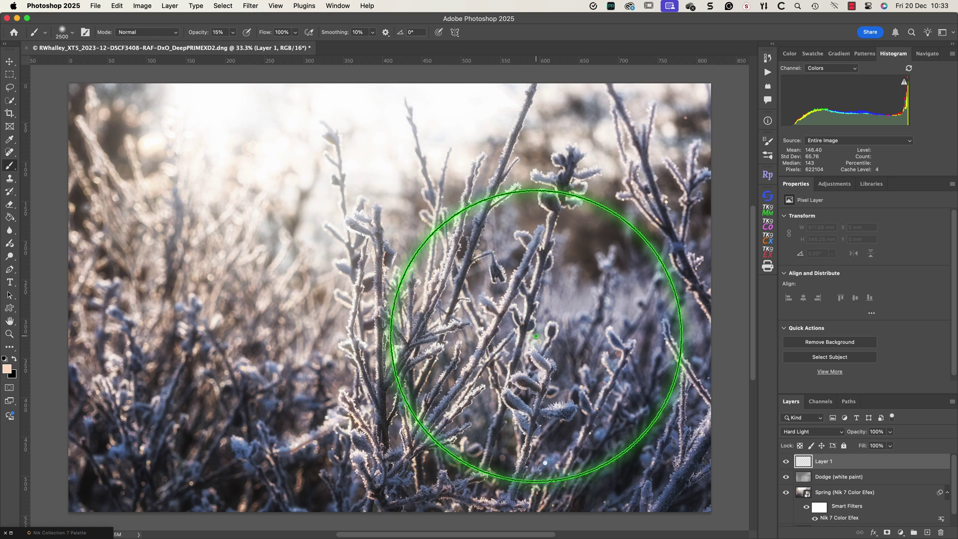
- Load a luminosity-mask selection of the bright areas and lower the brush opacity for faint painting
click(768, 210)
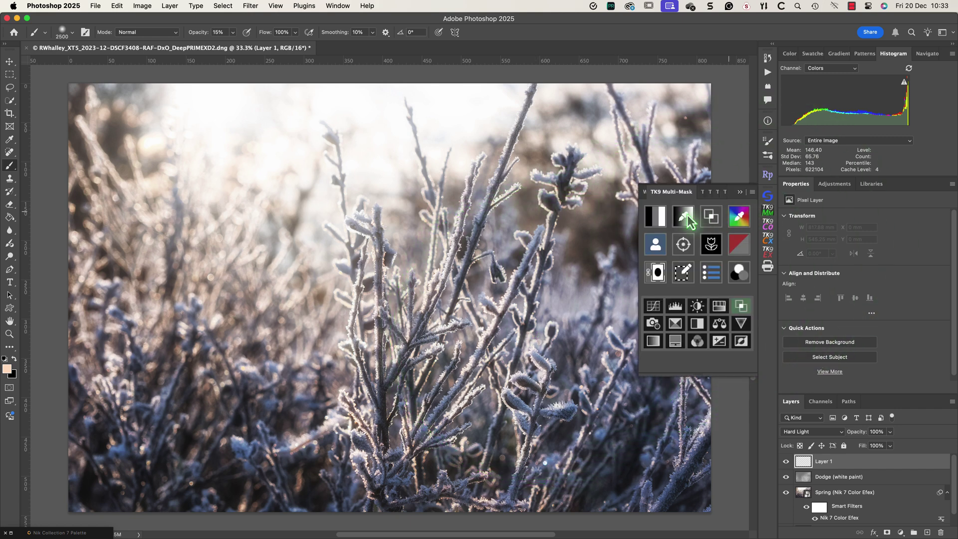
click(663, 223)
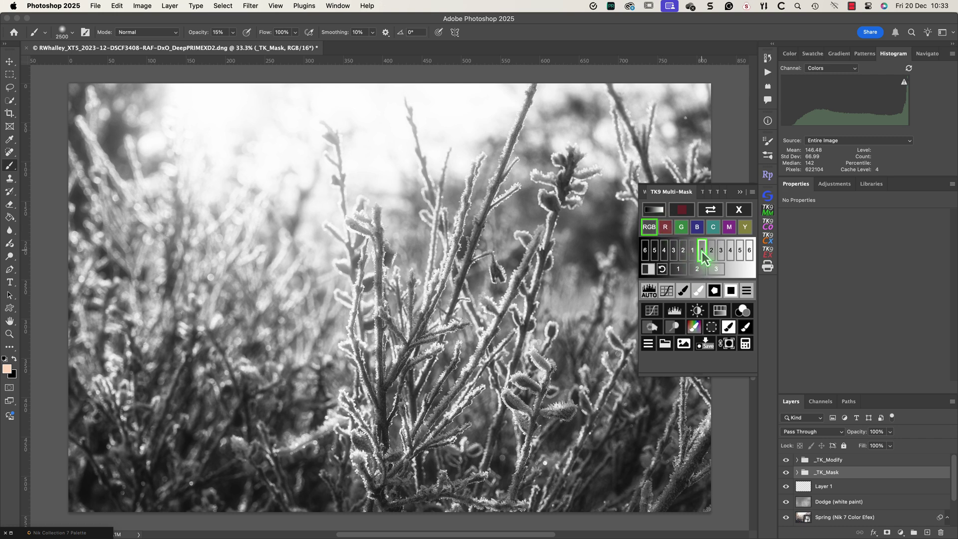
click(712, 328)
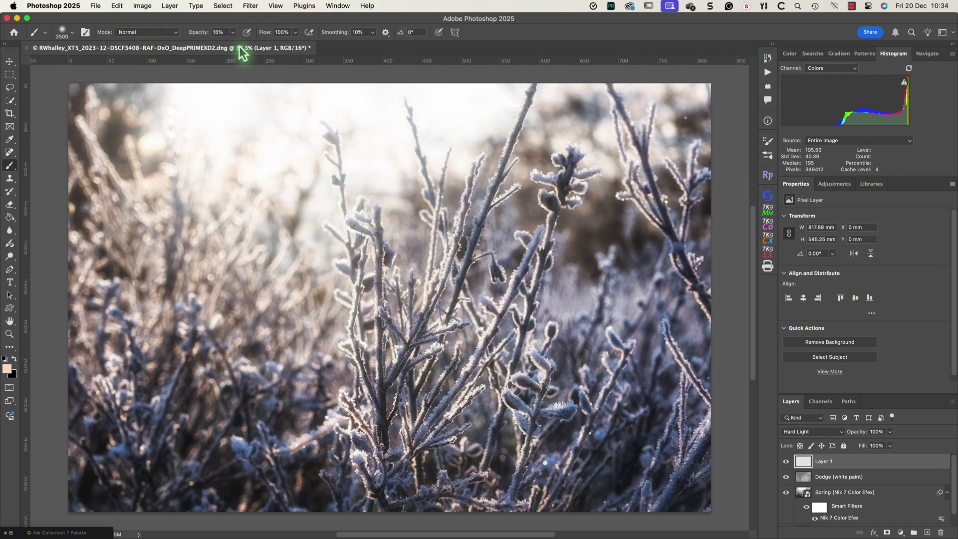
click(233, 32)
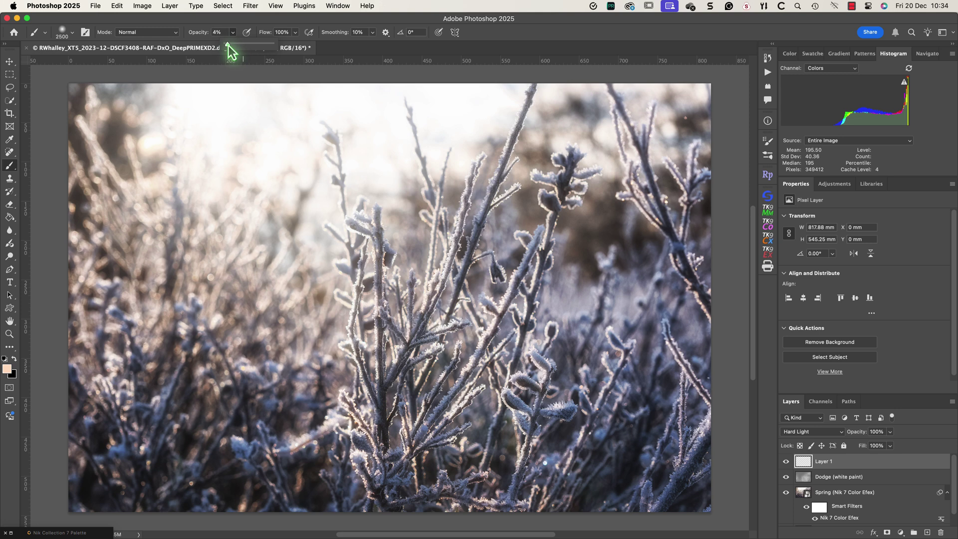
drag(230, 50, 231, 50)
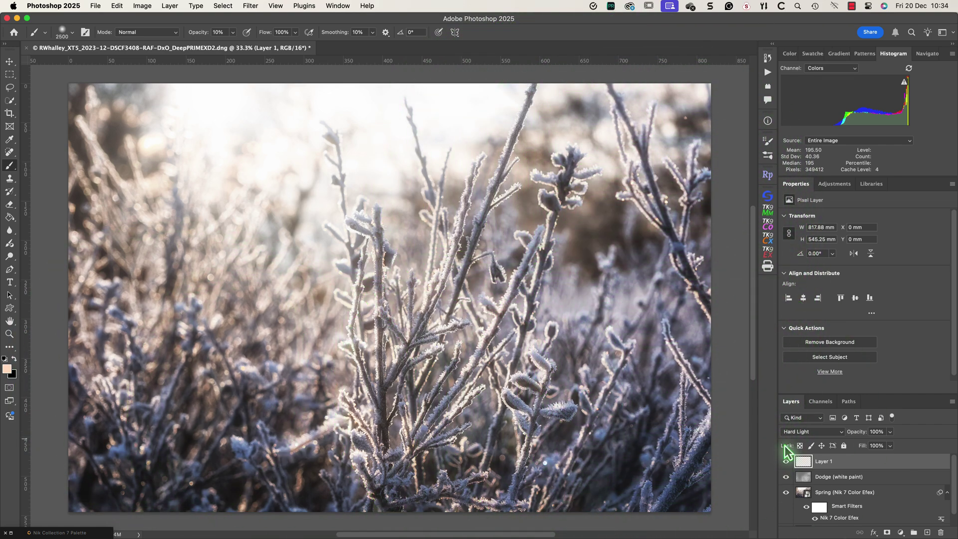
- Compare the photo with and without Layer 1's peach glow
click(787, 464)
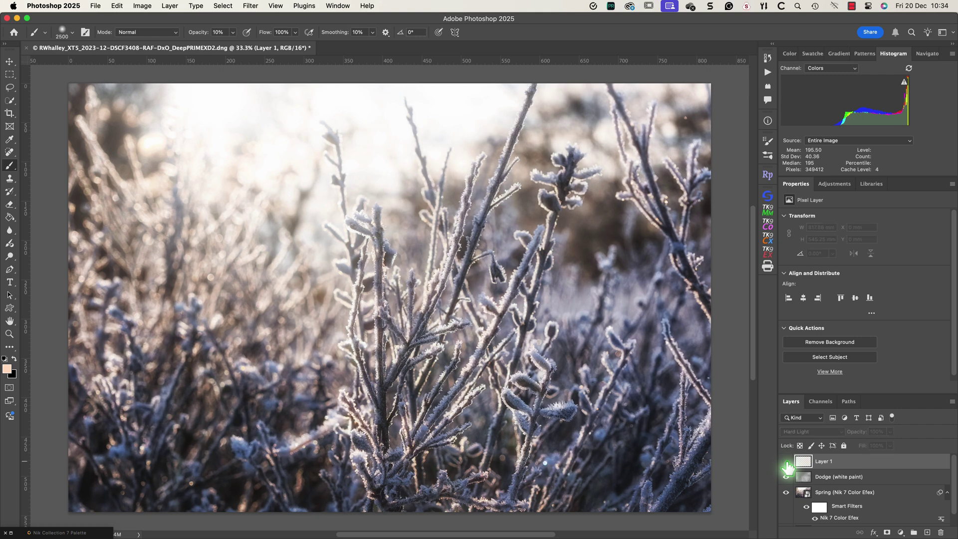
click(787, 463)
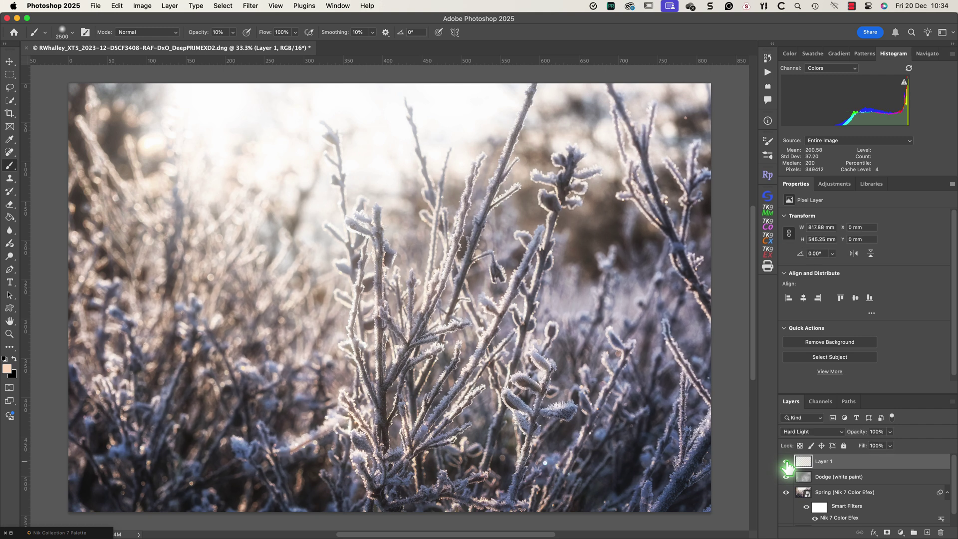
click(787, 464)
click(787, 463)
- Deselect, enlarge the brush to 5000 px at 2% for a top-left peach glow, and compare Layer 1 on/off
click(223, 5)
click(242, 29)
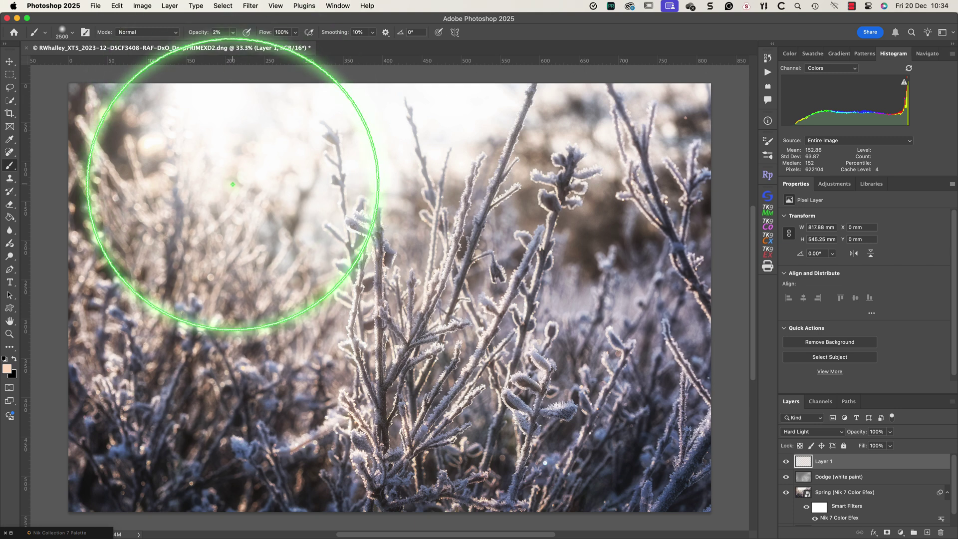
key(bracketright)
key(bracketright)
key(bracketright)
key(bracketright)
key(bracketright)
key(bracketright)
key(bracketright)
key(bracketright)
key(bracketright)
key(bracketright)
key(bracketright)
key(bracketright)
key(bracketright)
key(bracketright)
key(bracketright)
key(bracketright)
key(bracketright)
key(bracketright)
key(bracketright)
key(bracketright)
key(bracketright)
key(bracketright)
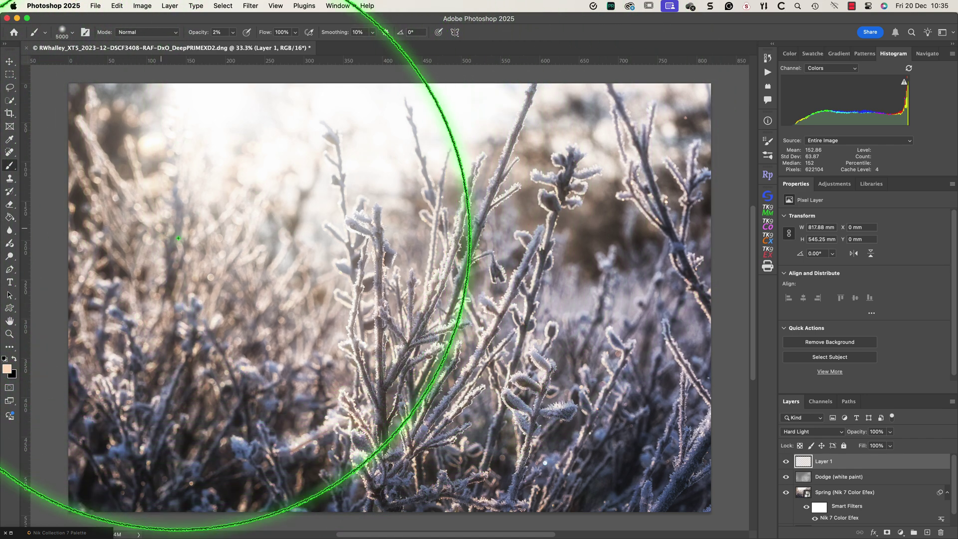
click(787, 463)
click(788, 462)
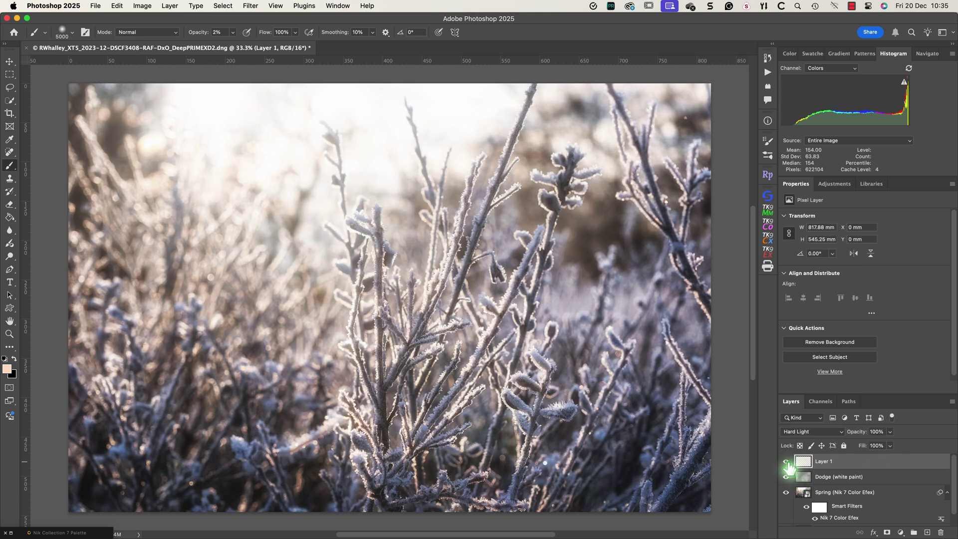
click(787, 462)
click(788, 462)
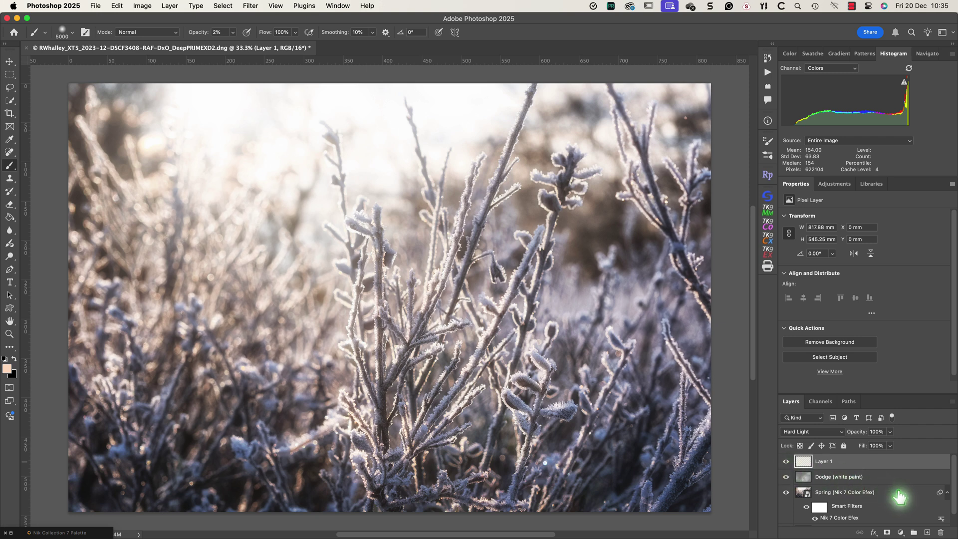
- Add a new Layer 2 above Layer 1 with the Hard Light blend mode
click(927, 533)
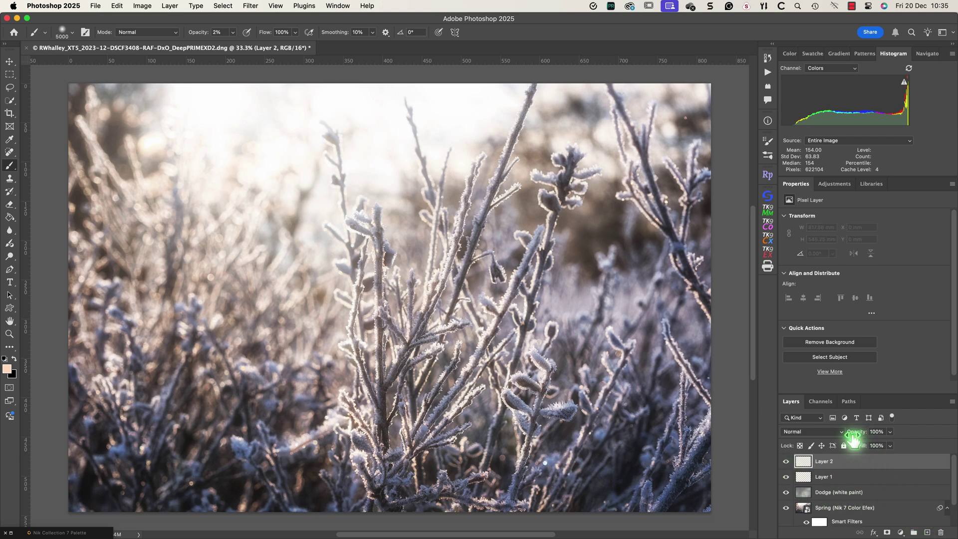
click(819, 432)
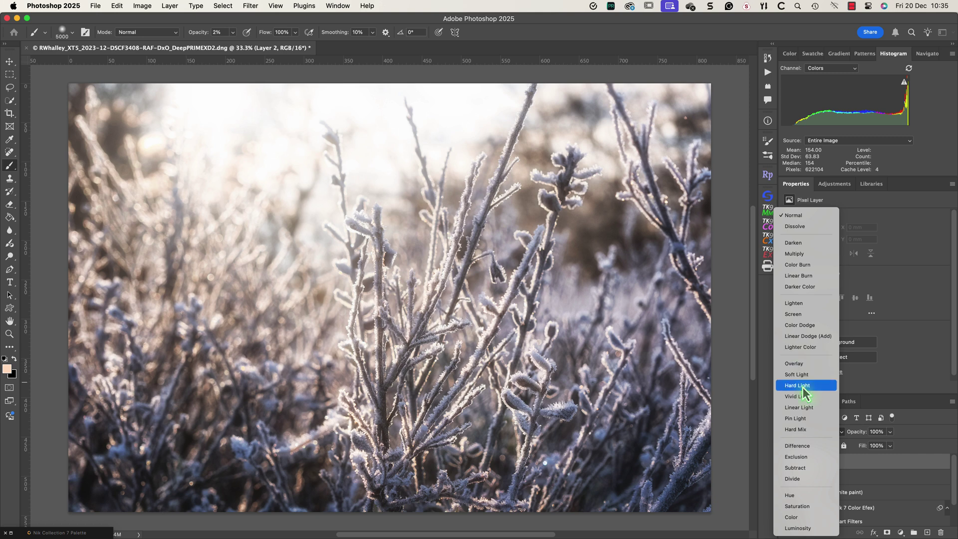
click(803, 386)
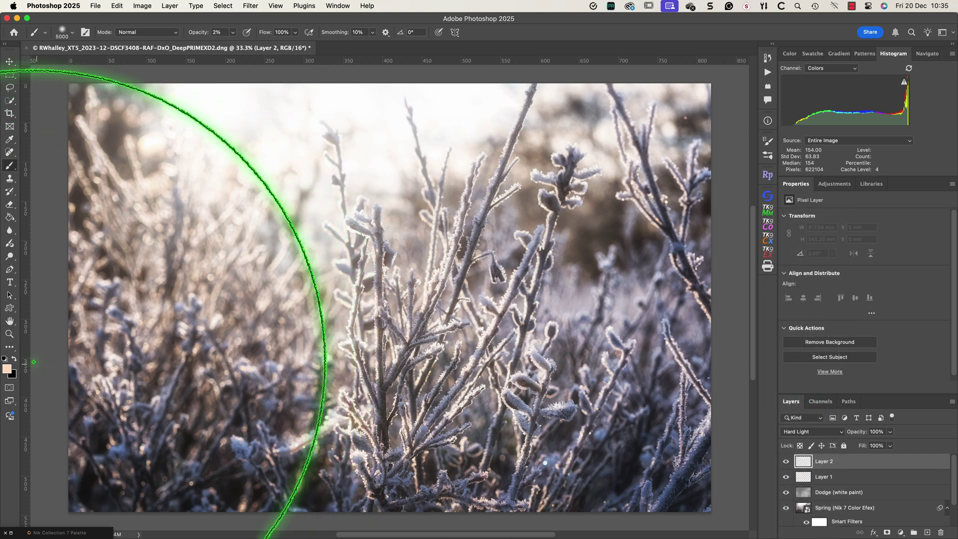
- Set the foreground colour to a muted frost blue (#7e8db2) sampled from the plants
click(7, 369)
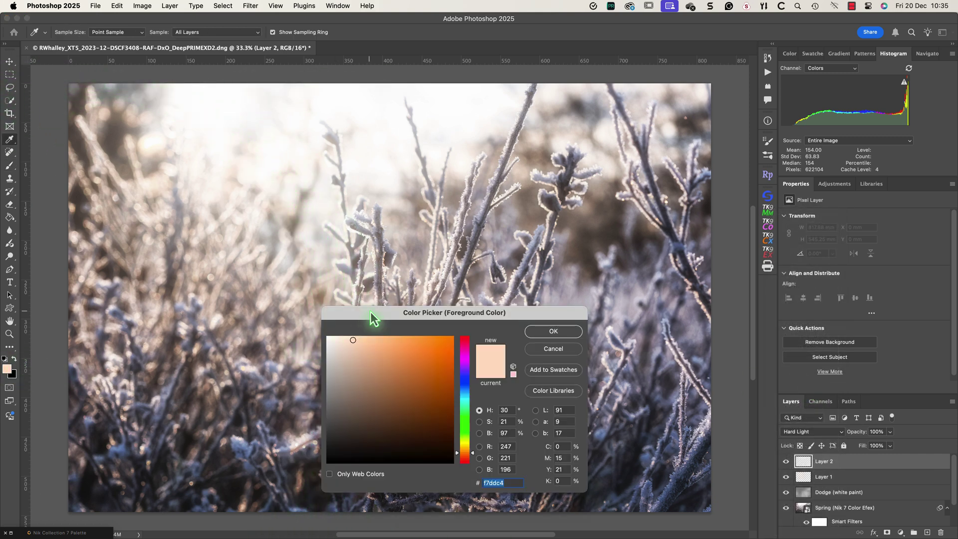
click(598, 433)
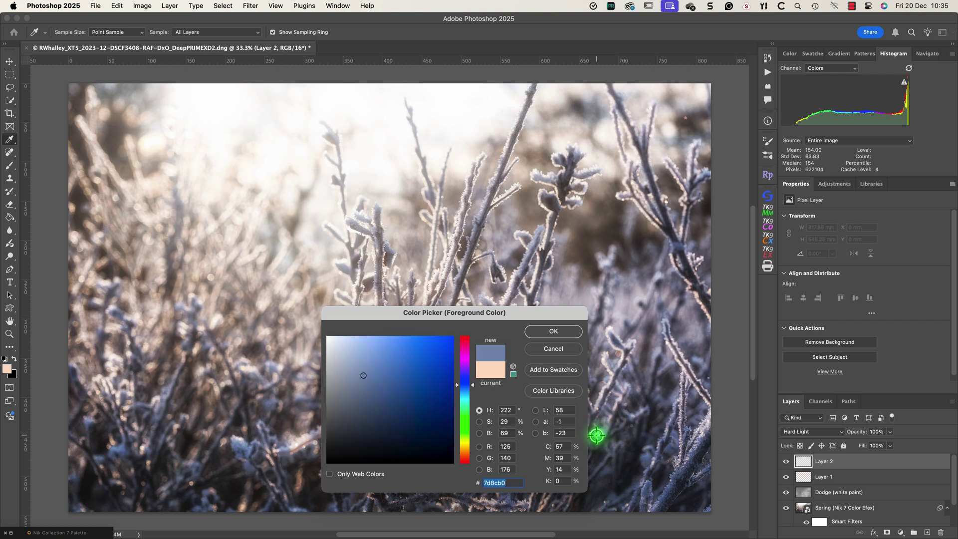
drag(364, 373, 363, 342)
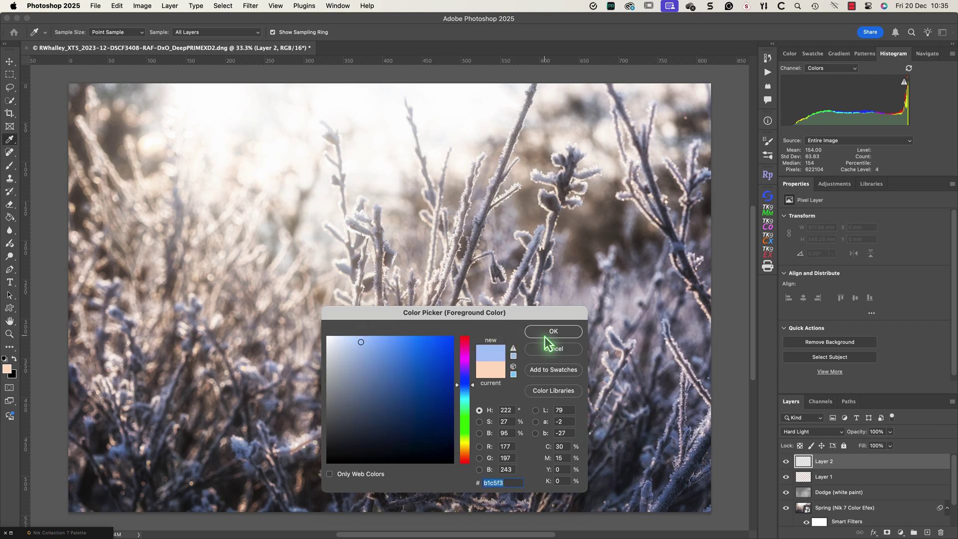
drag(360, 343, 364, 375)
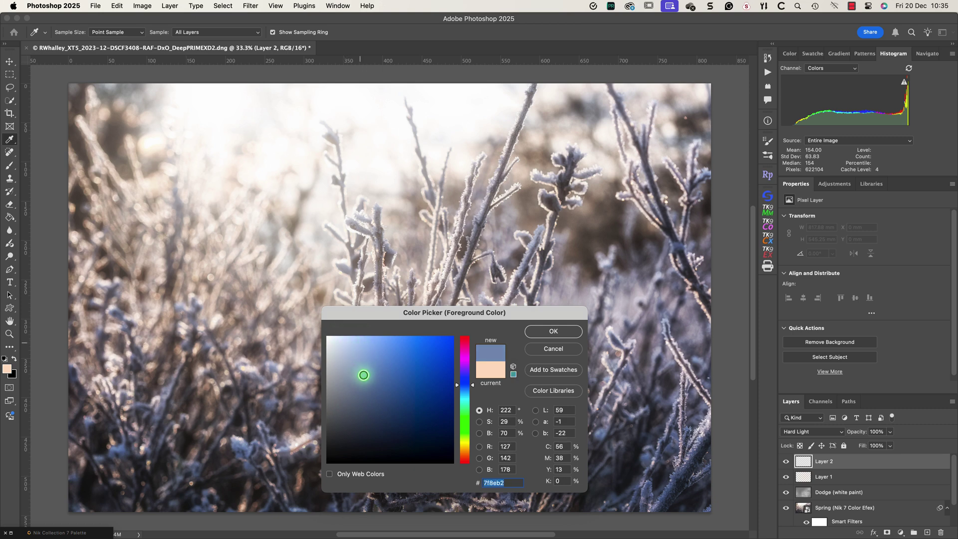
click(554, 331)
- With the brush active, load a TK9 Multi-Mask luminosity selection of the bright areas
key(b)
click(773, 215)
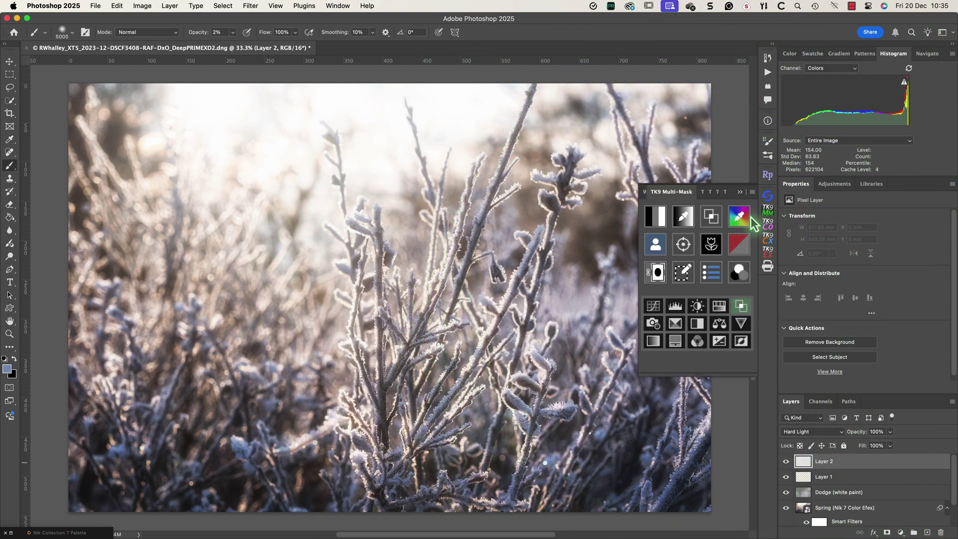
click(657, 220)
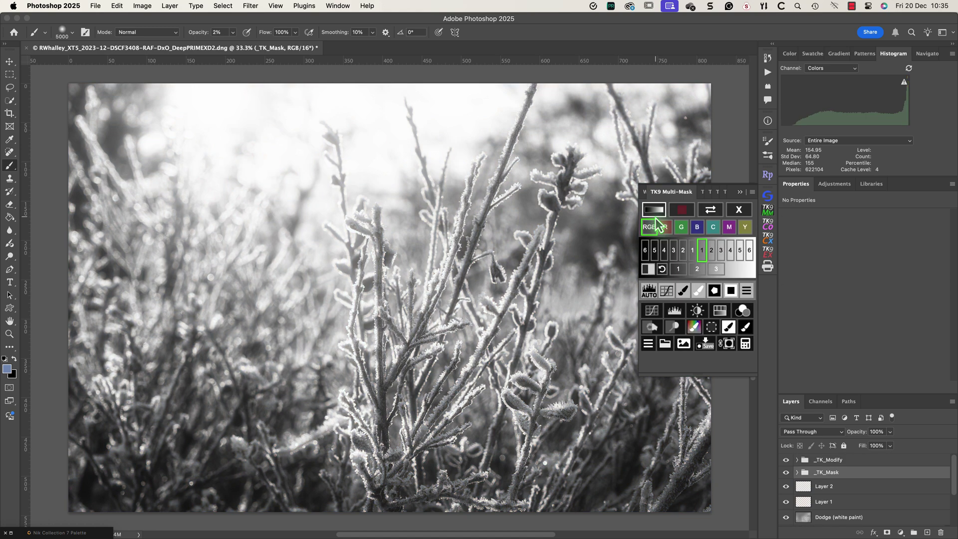
click(740, 210)
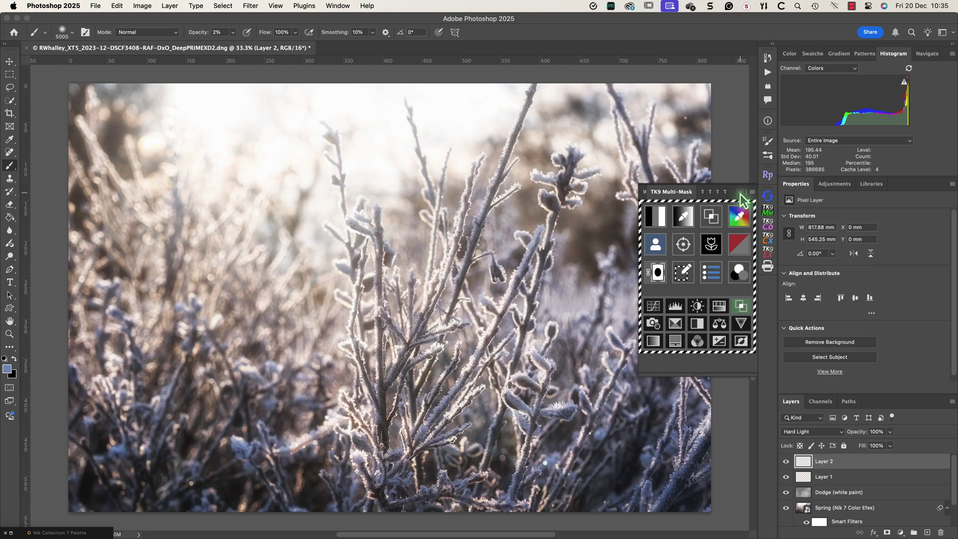
click(741, 193)
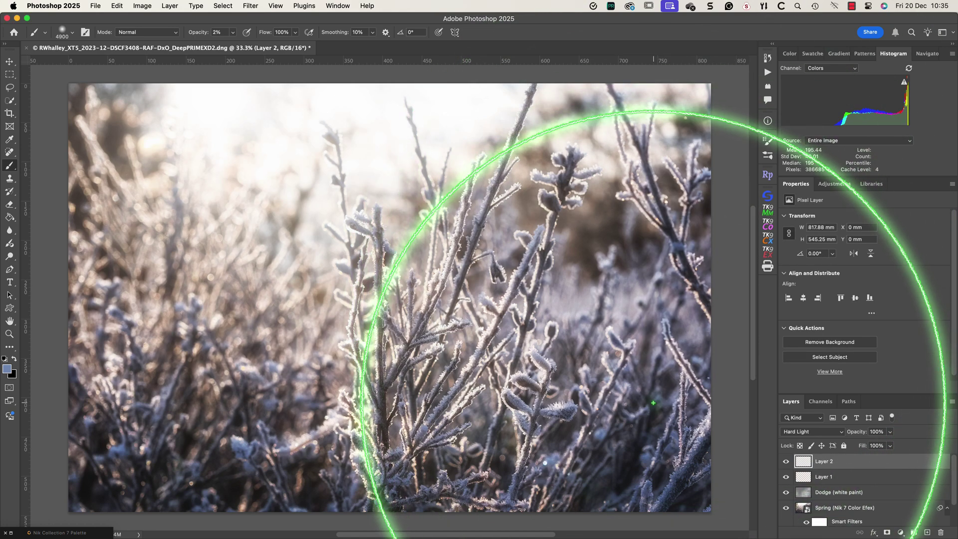
- Paint a faint blue tint over the right foreground plants using a 3000-pixel brush at 9% opacity
key(bracketleft)
key(bracketleft)
key(bracketleft)
key(bracketleft)
key(bracketleft)
key(bracketleft)
key(bracketleft)
key(bracketleft)
key(bracketleft)
key(bracketleft)
key(bracketleft)
key(bracketleft)
key(bracketleft)
key(bracketleft)
key(bracketleft)
key(bracketleft)
key(bracketleft)
key(bracketleft)
key(bracketleft)
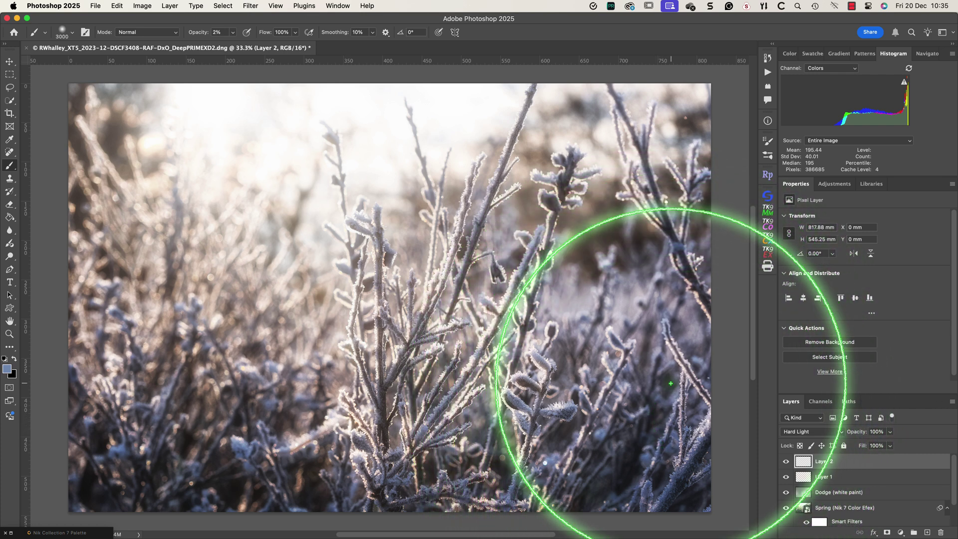
click(232, 32)
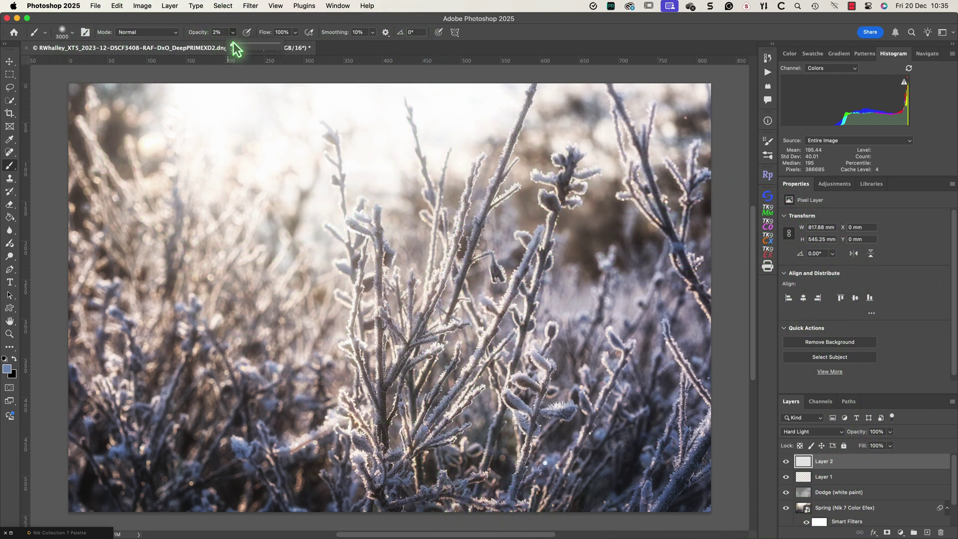
click(620, 364)
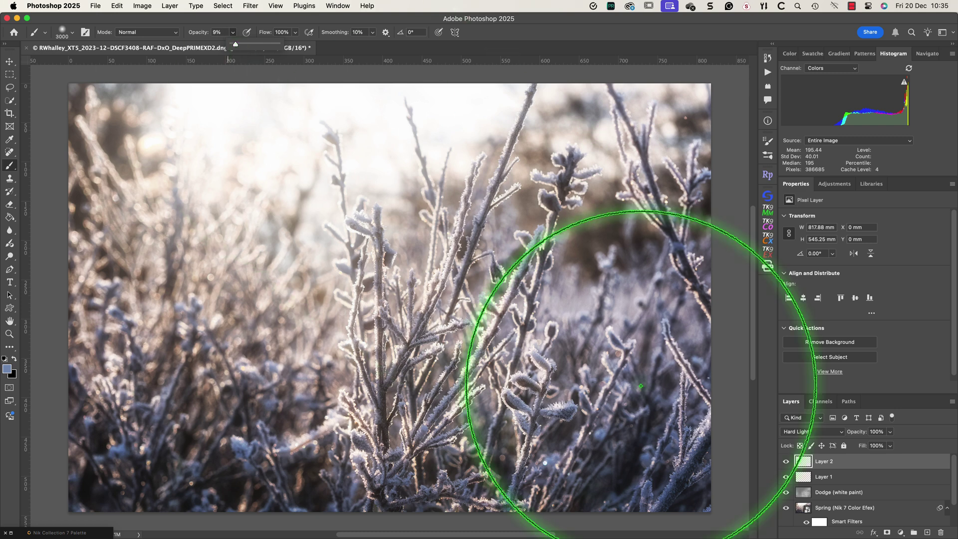
mouse_move(662, 452)
mouse_down()
mouse_move(664, 394)
mouse_move(687, 330)
mouse_move(674, 278)
mouse_move(631, 396)
mouse_move(599, 418)
mouse_move(586, 445)
mouse_move(610, 364)
mouse_move(160, 364)
mouse_move(113, 375)
mouse_move(93, 421)
mouse_move(168, 452)
mouse_move(210, 432)
mouse_move(213, 385)
mouse_move(172, 349)
mouse_move(72, 385)
mouse_move(83, 443)
mouse_move(150, 474)
mouse_up()
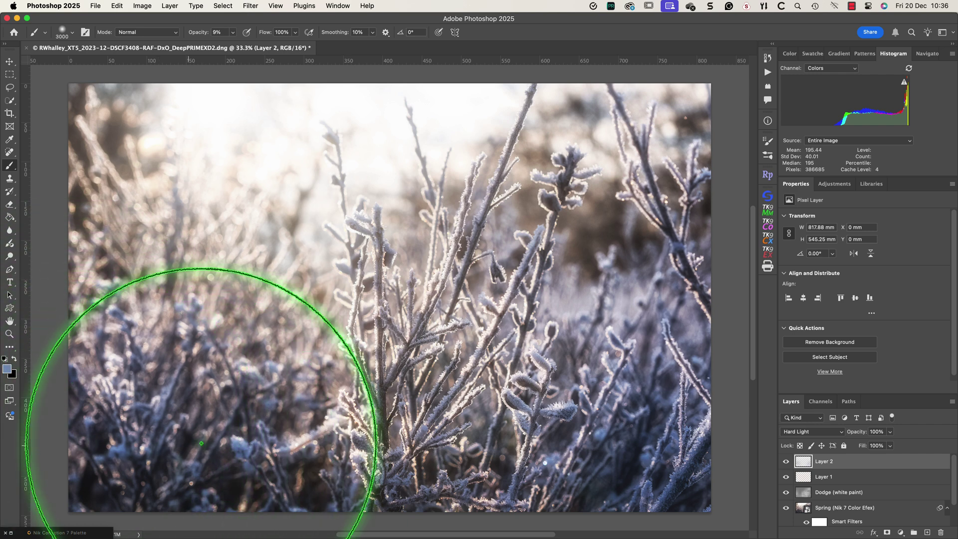
- Toggle Layer 2's visibility to compare the image with and without the blue tint
click(788, 462)
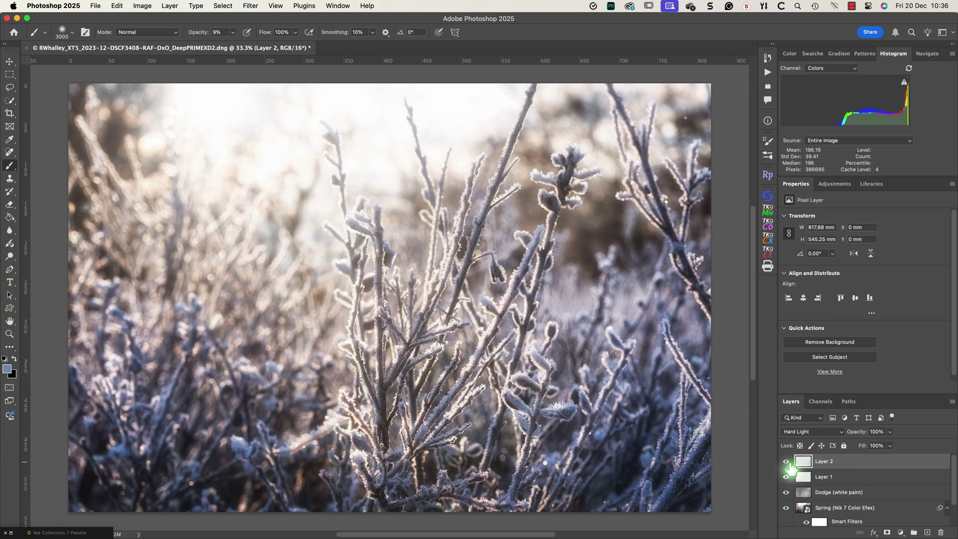
click(788, 463)
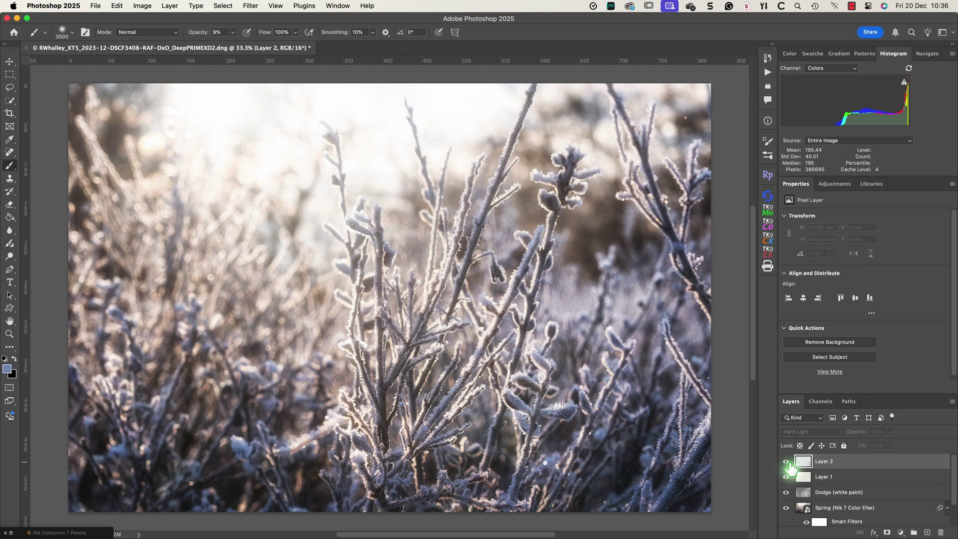
click(787, 462)
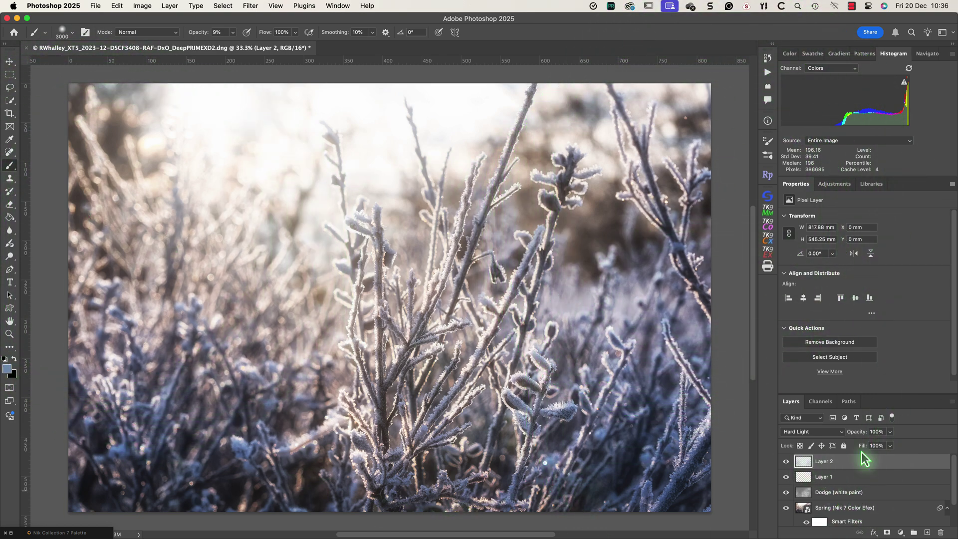
- Lower the blue Layer 2 to 71% opacity and the peach Layer 1 to 67%
click(890, 446)
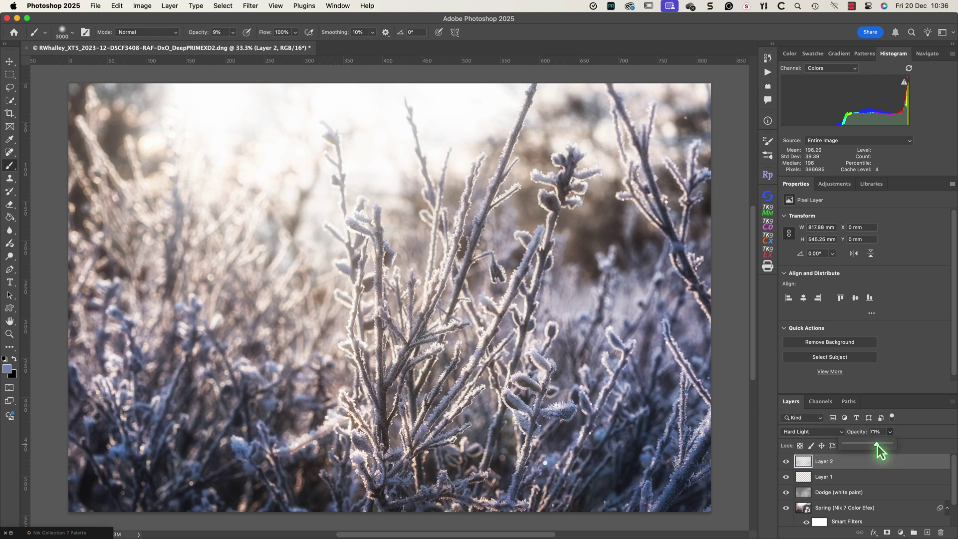
click(838, 479)
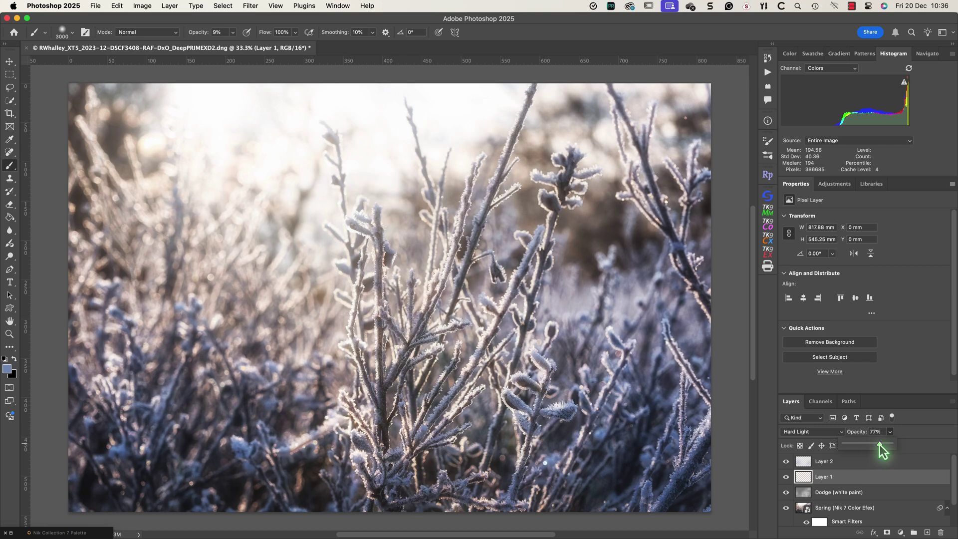
drag(875, 444, 876, 444)
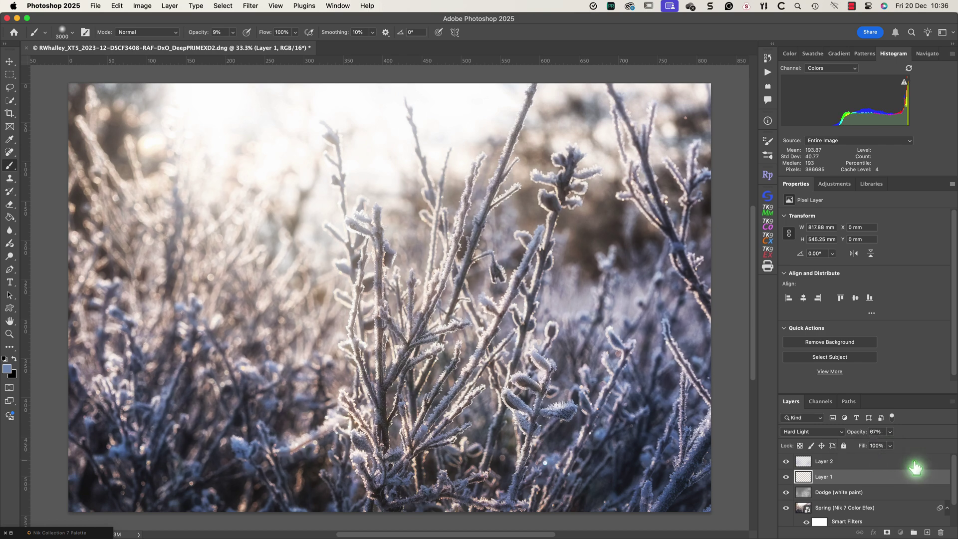